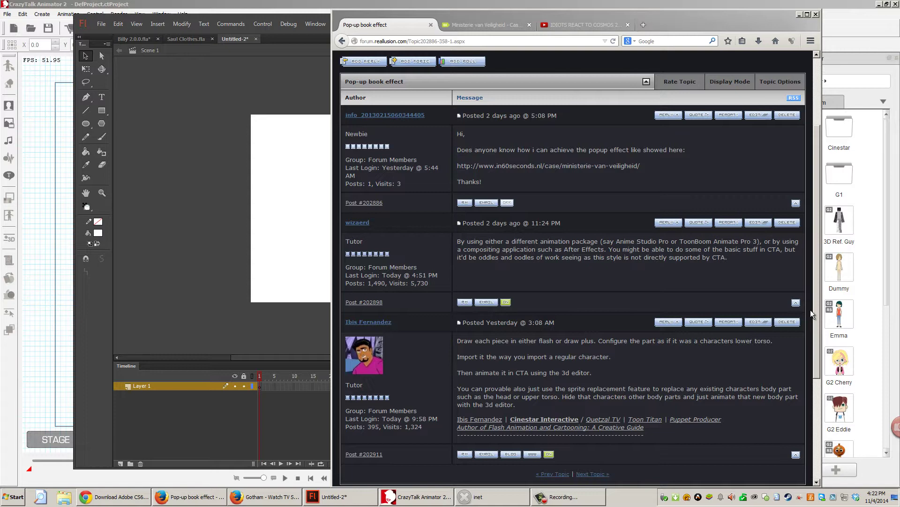
# Go from the pop-up book forum thread to the linked in60seconds 'Ministerie van Veiligheid' case page.
pyautogui.moveTo(557, 149); pyautogui.dragTo(514, 167)
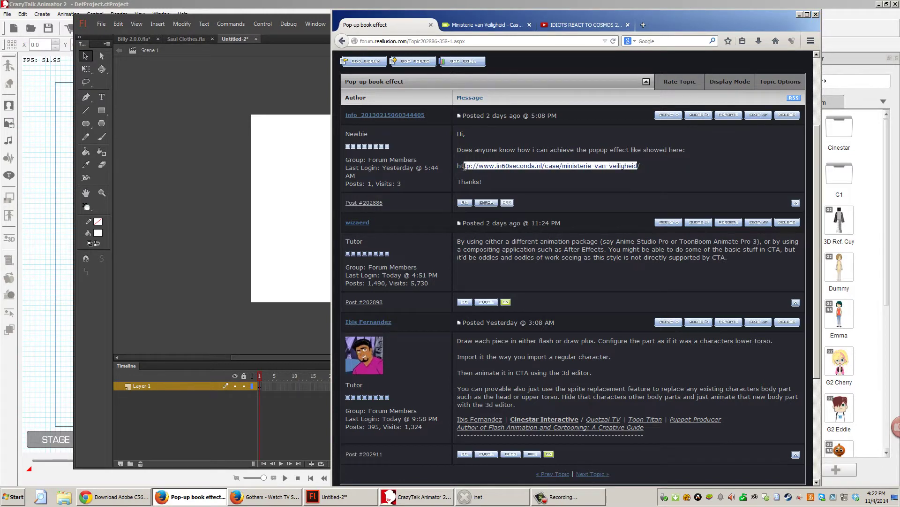
pyautogui.click(483, 25)
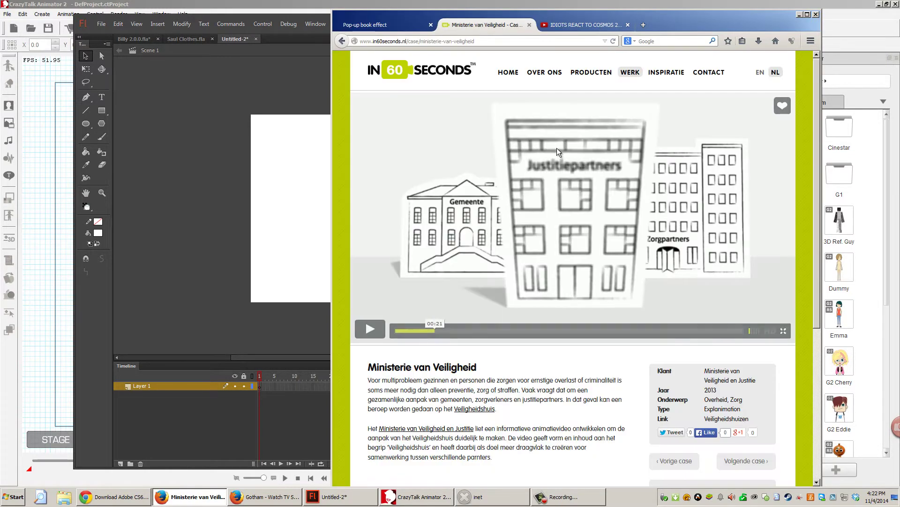
# Watch the Ministerie van Veiligheid video from 00:05, then minimize the browser.
pyautogui.click(422, 331)
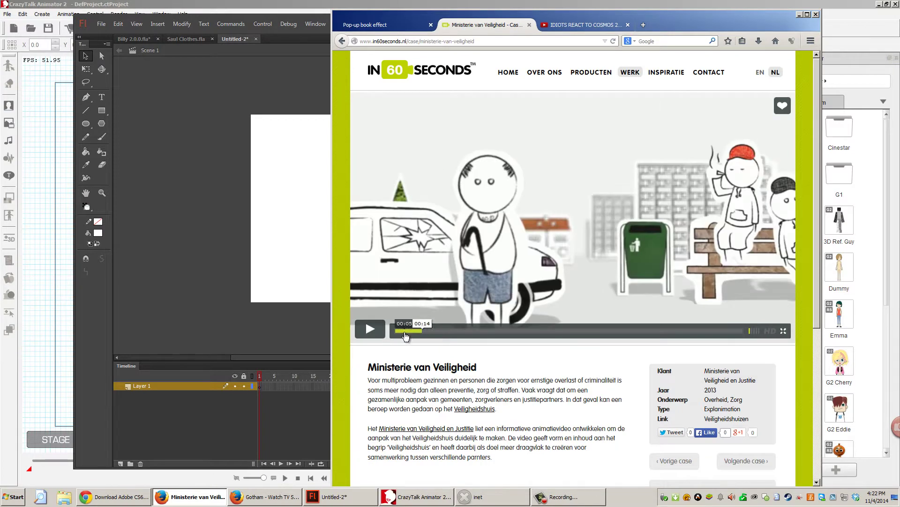
pyautogui.click(403, 330)
pyautogui.click(370, 329)
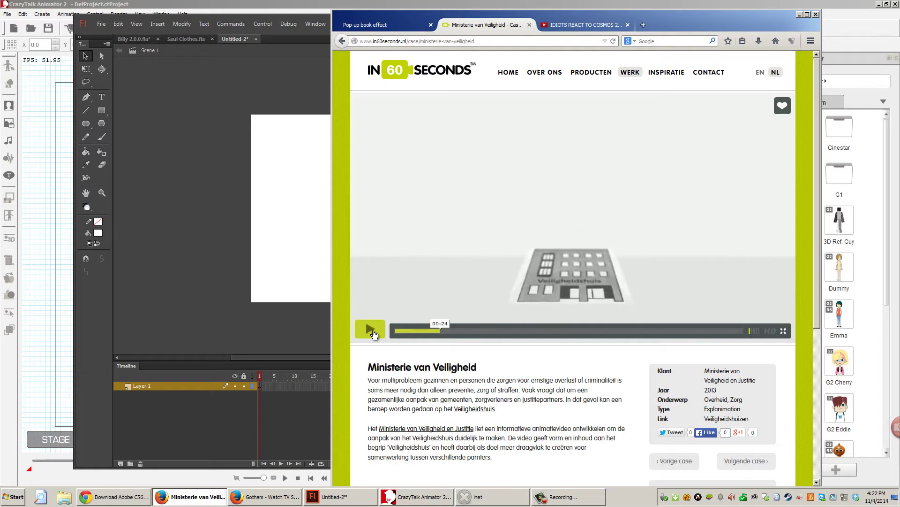
pyautogui.click(800, 14)
# Draw a grey rectangle as the house wall.
pyautogui.moveTo(518, 21); pyautogui.dragTo(629, 18)
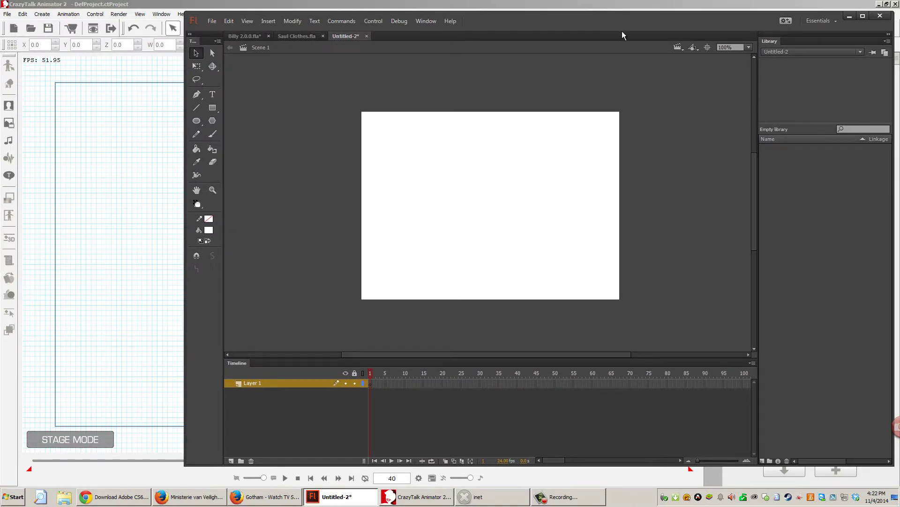
pyautogui.moveTo(622, 31); pyautogui.dragTo(609, 20)
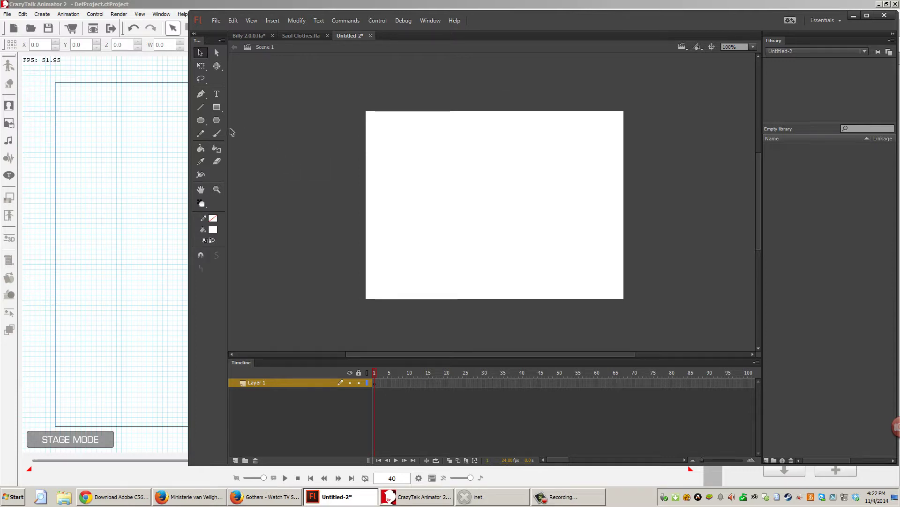
pyautogui.click(217, 107)
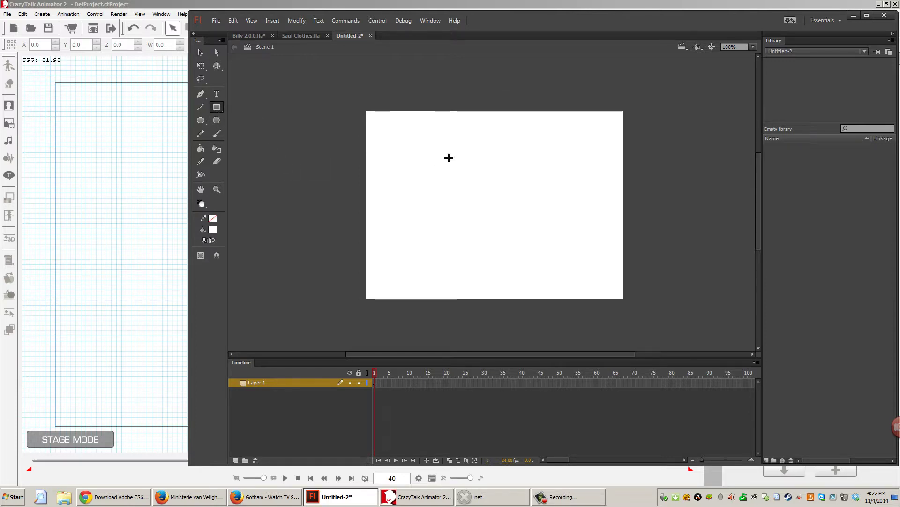
pyautogui.click(213, 230)
pyautogui.click(240, 271)
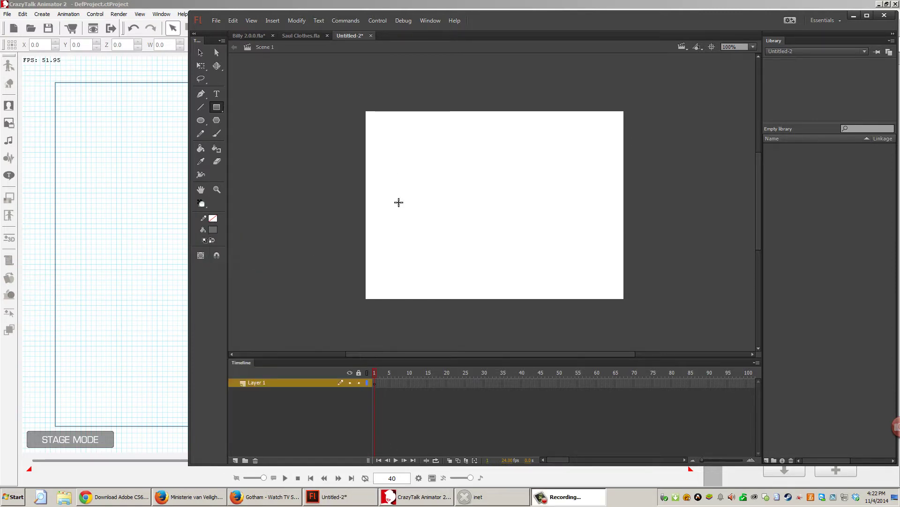
pyautogui.moveTo(421, 173); pyautogui.dragTo(548, 276)
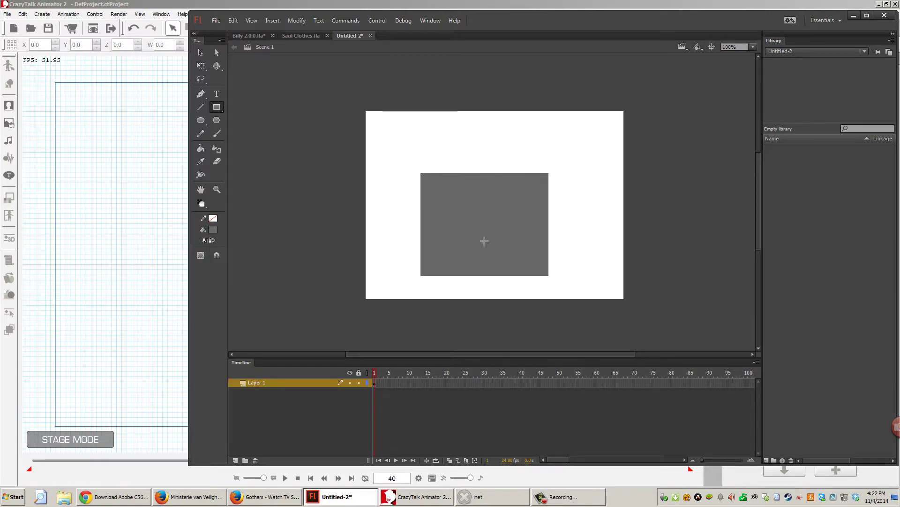
# Draw a small white square pane in the wall and duplicate it beside the first.
pyautogui.click(217, 229)
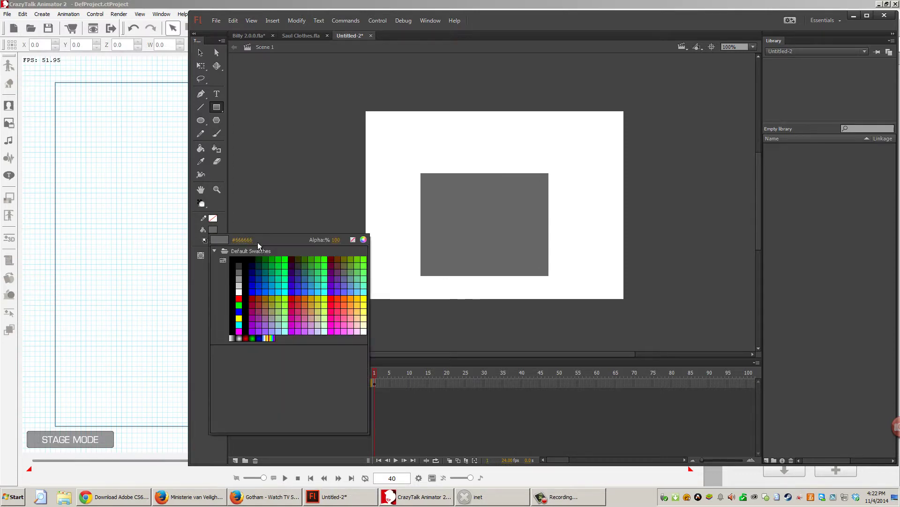
pyautogui.click(241, 284)
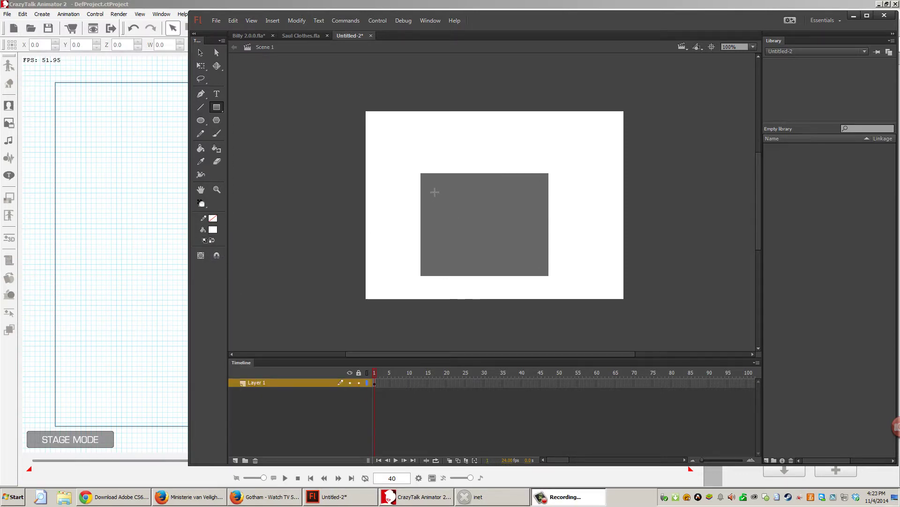
pyautogui.moveTo(435, 191); pyautogui.dragTo(452, 208)
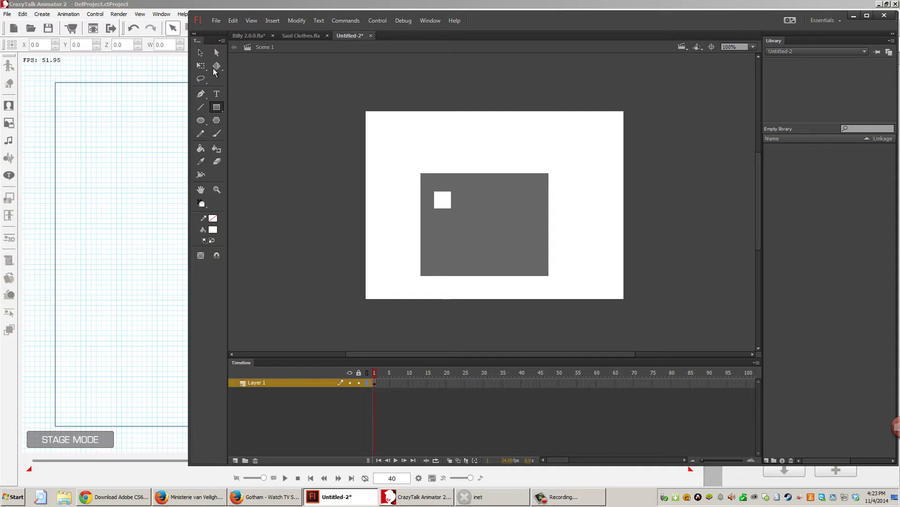
pyautogui.press('v')
pyautogui.moveTo(443, 200); pyautogui.dragTo(446, 204)
pyautogui.hotkey('shift', 'Up')
pyautogui.hotkey('shift', 'Right')
pyautogui.hotkey('shift', 'Right')
pyautogui.hotkey('shift', 'Right')
pyautogui.hotkey('shift', 'Right')
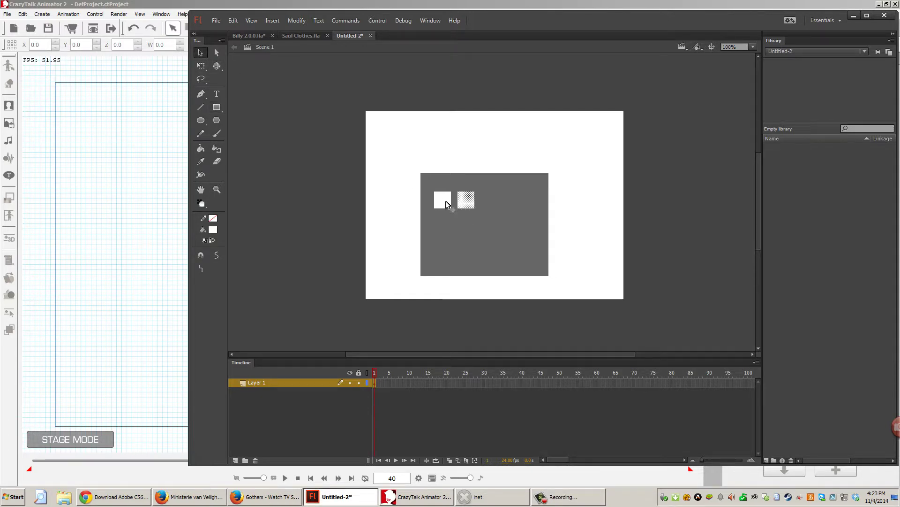
pyautogui.hotkey('shift', 'Left')
# Duplicate both panes downward to complete the 2x2 window.
pyautogui.keyDown('shift'); pyautogui.click(446, 202); pyautogui.keyUp('shift')
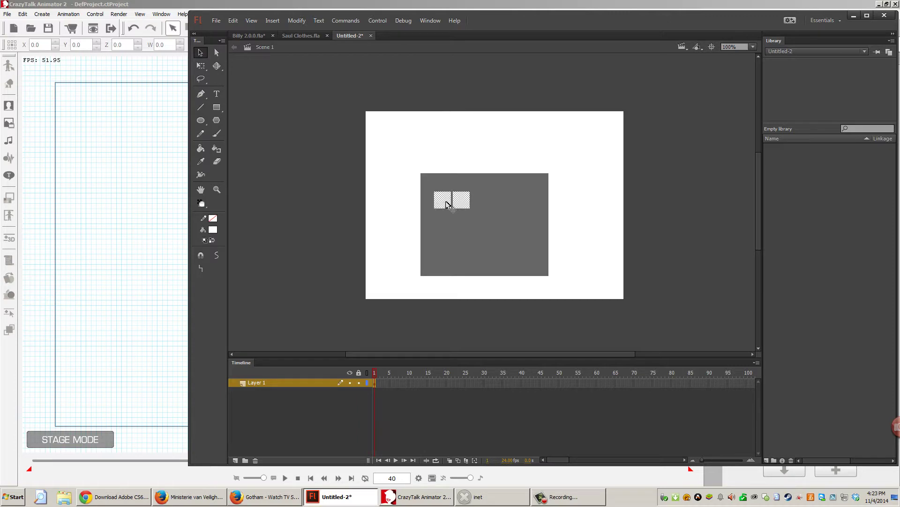
pyautogui.moveTo(446, 202); pyautogui.dragTo(446, 205)
pyautogui.hotkey('shift', 'Left')
pyautogui.hotkey('shift', 'Down')
pyautogui.hotkey('shift', 'Down')
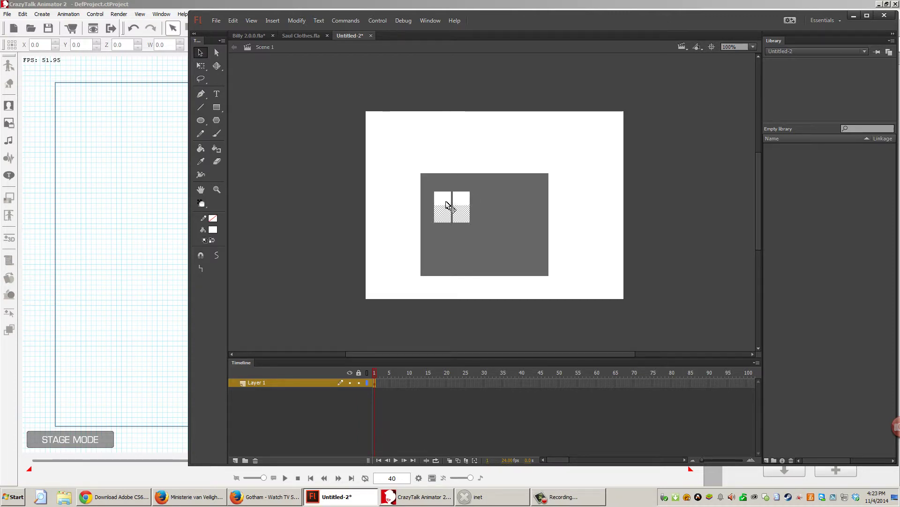
pyautogui.click(288, 203)
pyautogui.click(216, 107)
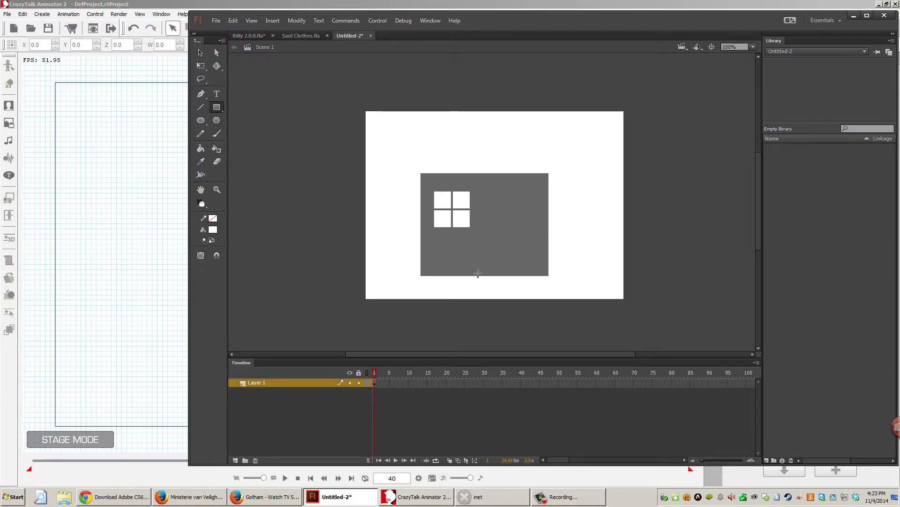
# Draw a white door, a grey oval doorknob, and drag the wall's top into a gable peak.
pyautogui.moveTo(484, 274); pyautogui.dragTo(514, 217)
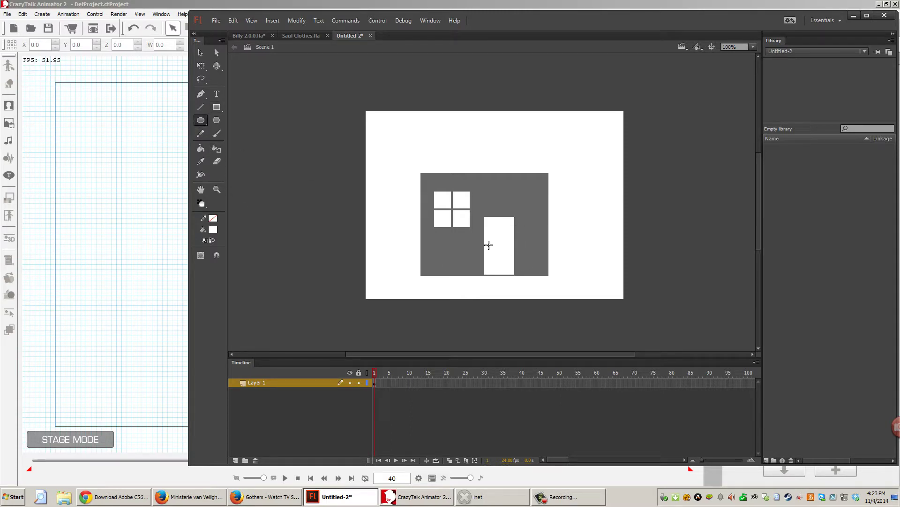
pyautogui.click(215, 231)
pyautogui.click(543, 215)
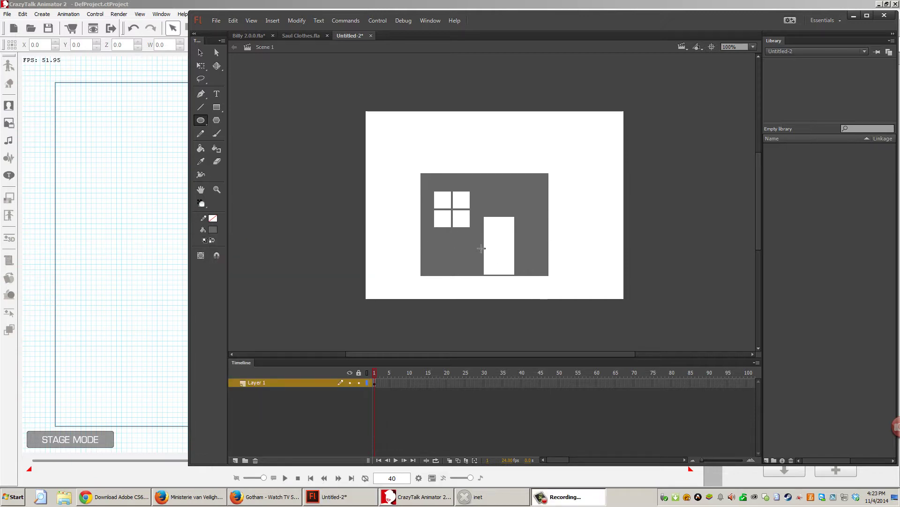
pyautogui.moveTo(487, 245); pyautogui.dragTo(493, 252)
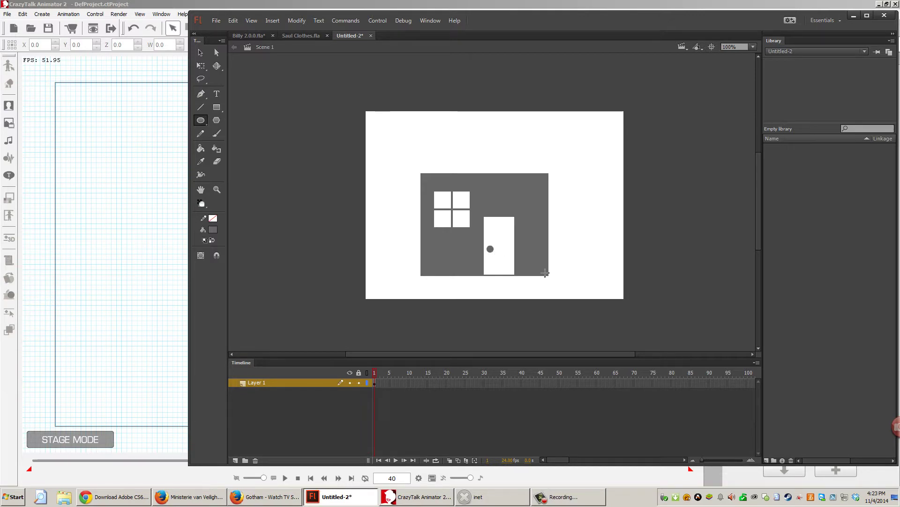
pyautogui.click(201, 52)
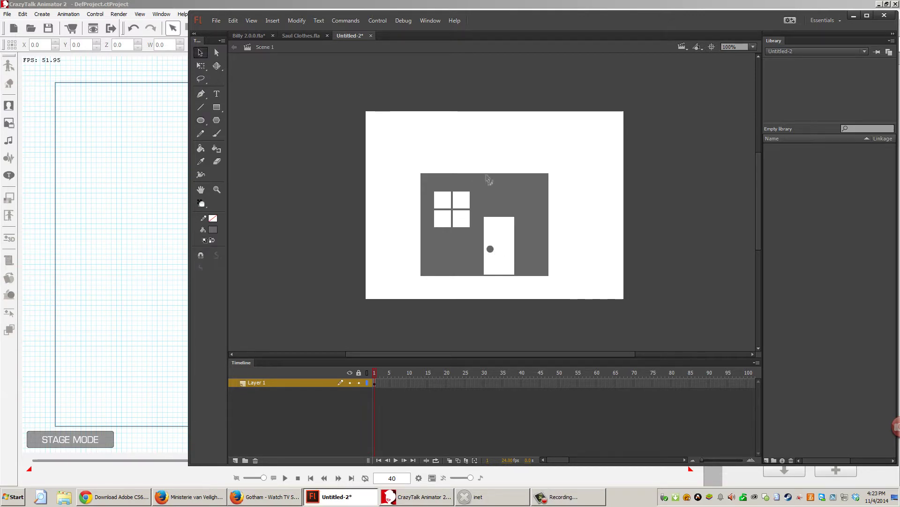
pyautogui.moveTo(487, 175); pyautogui.dragTo(483, 133)
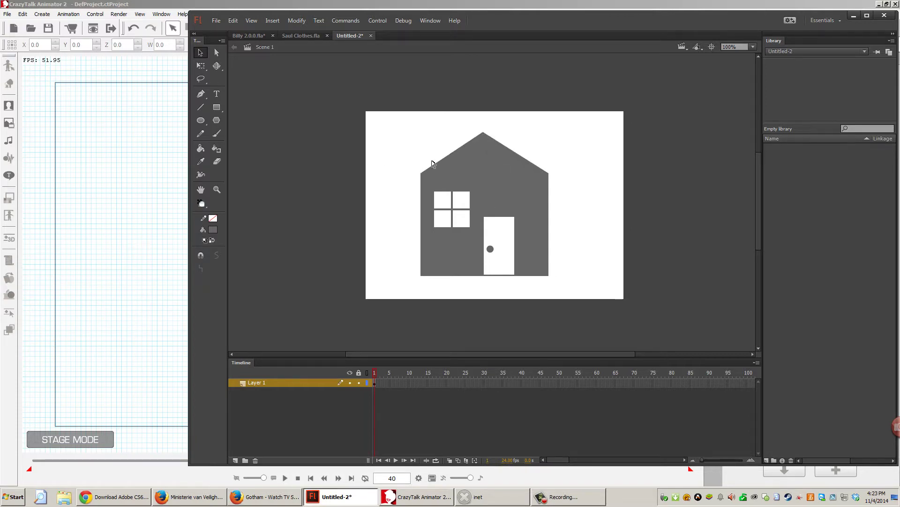
# Add a black outline around the house and scale the outline up slightly.
pyautogui.click(201, 149)
pyautogui.click(215, 148)
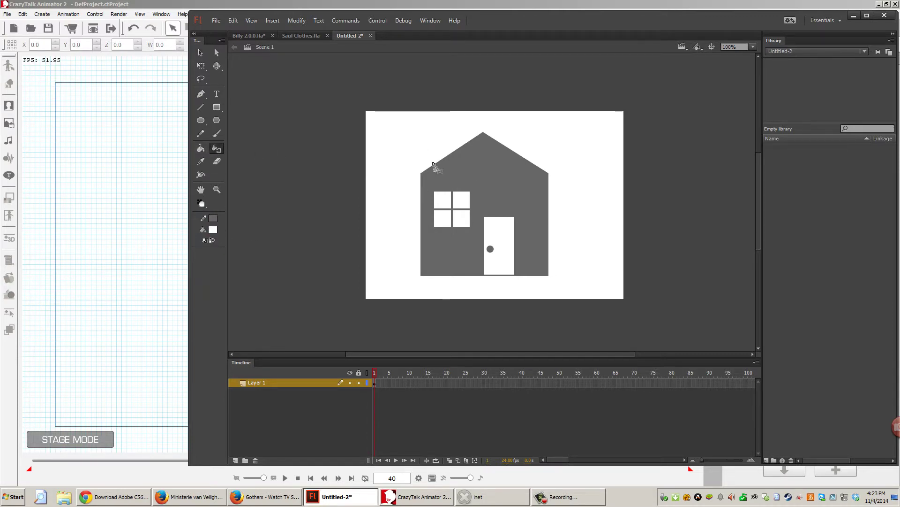
pyautogui.click(214, 218)
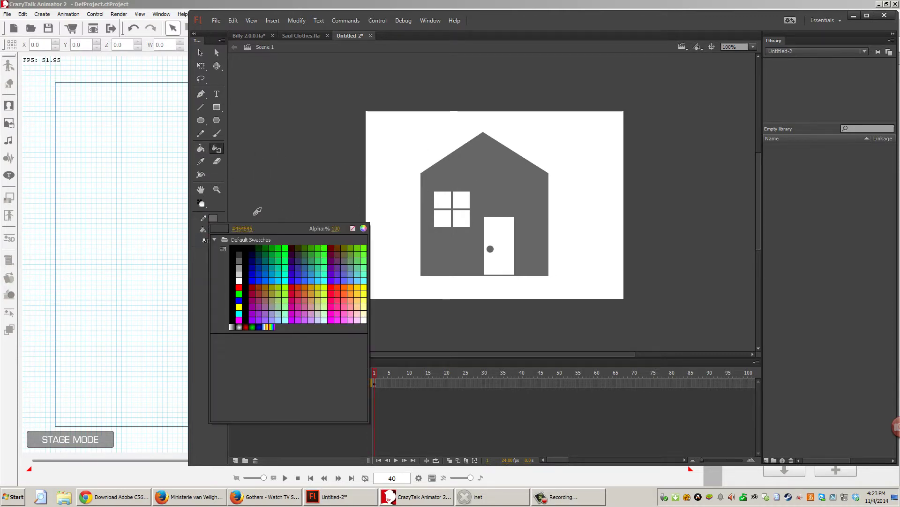
pyautogui.click(233, 247)
pyautogui.click(461, 155)
pyautogui.press('v')
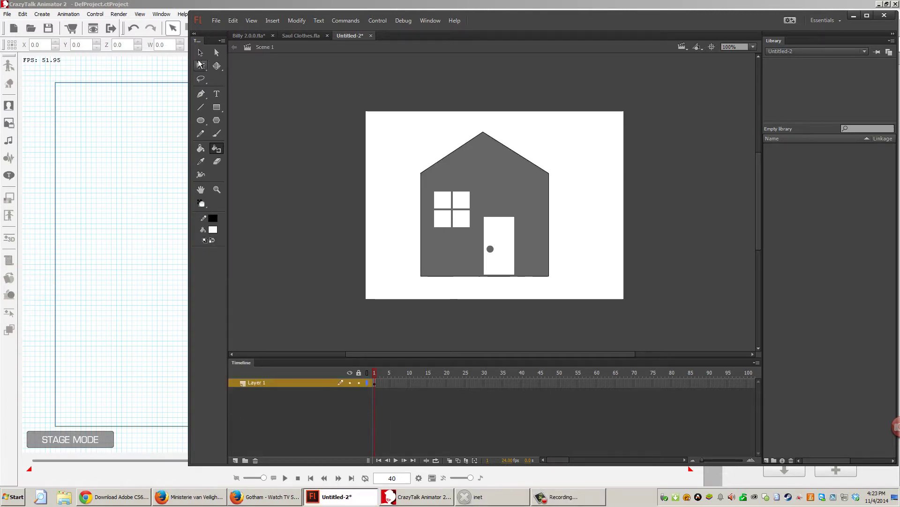
pyautogui.doubleClick(441, 160)
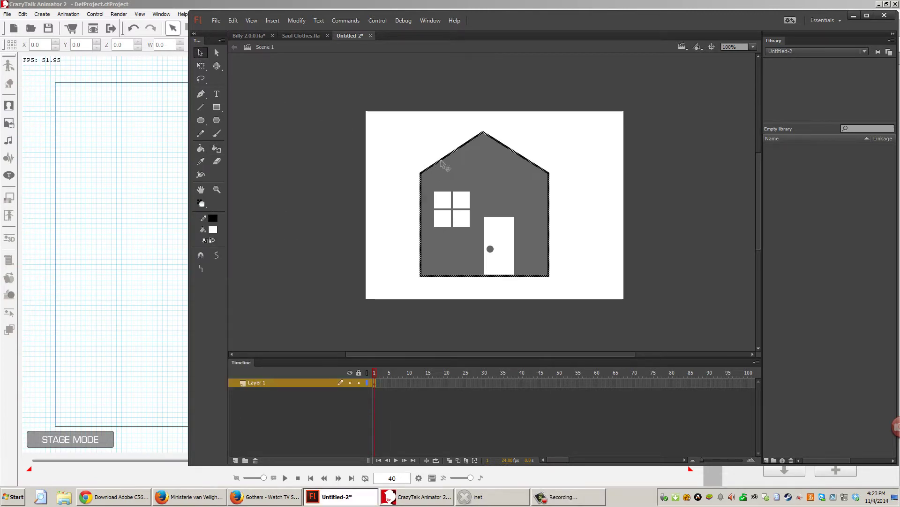
pyautogui.press('q')
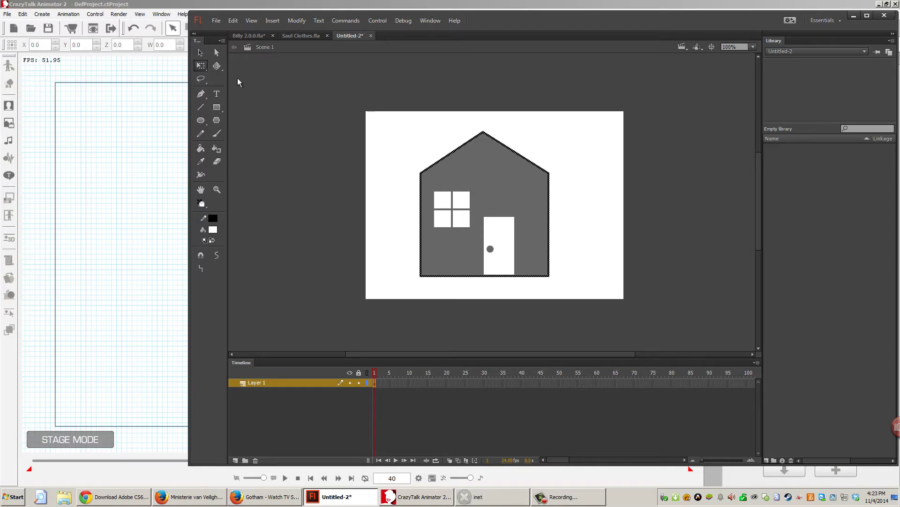
pyautogui.moveTo(549, 132); pyautogui.dragTo(552, 130)
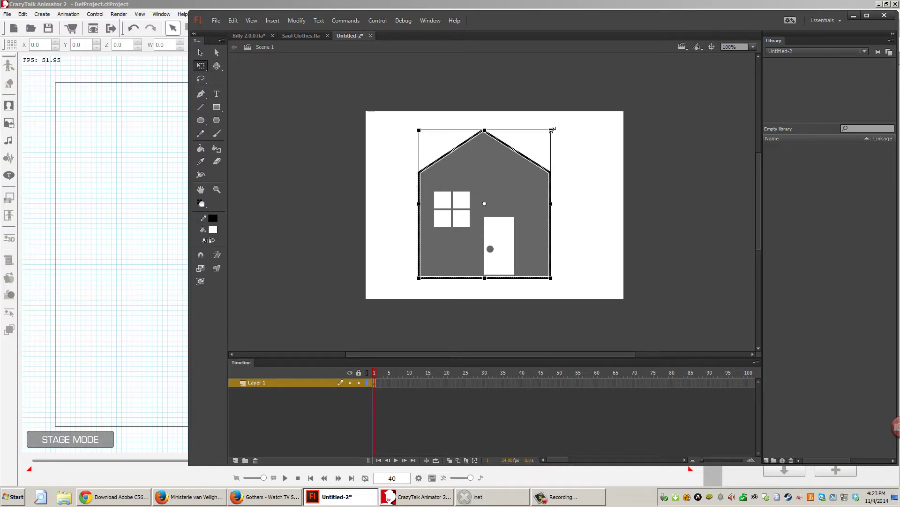
pyautogui.click(582, 152)
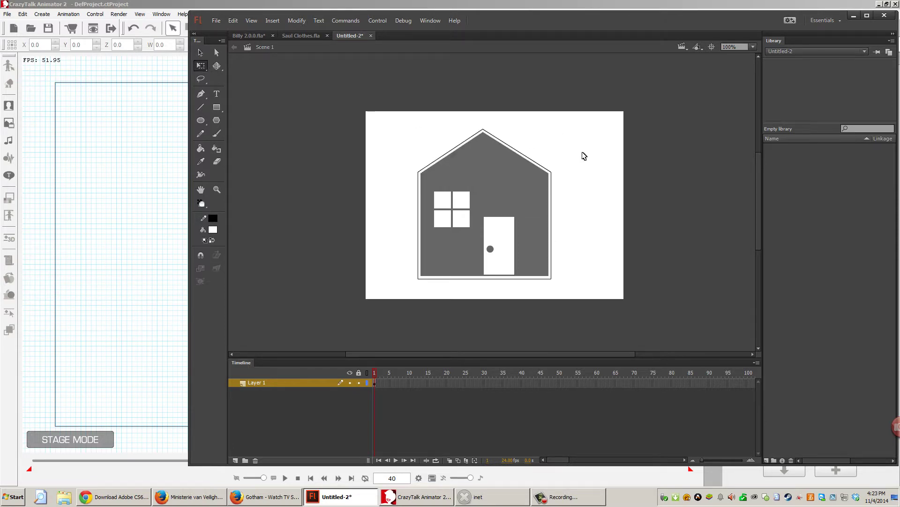
# Delete the stray line under the house and bring up the Export Movie dialog.
pyautogui.click(200, 150)
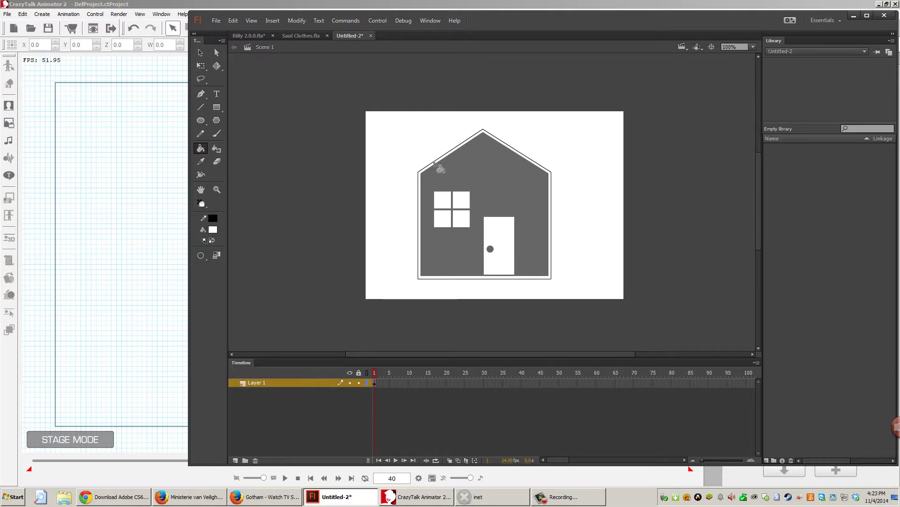
pyautogui.click(200, 52)
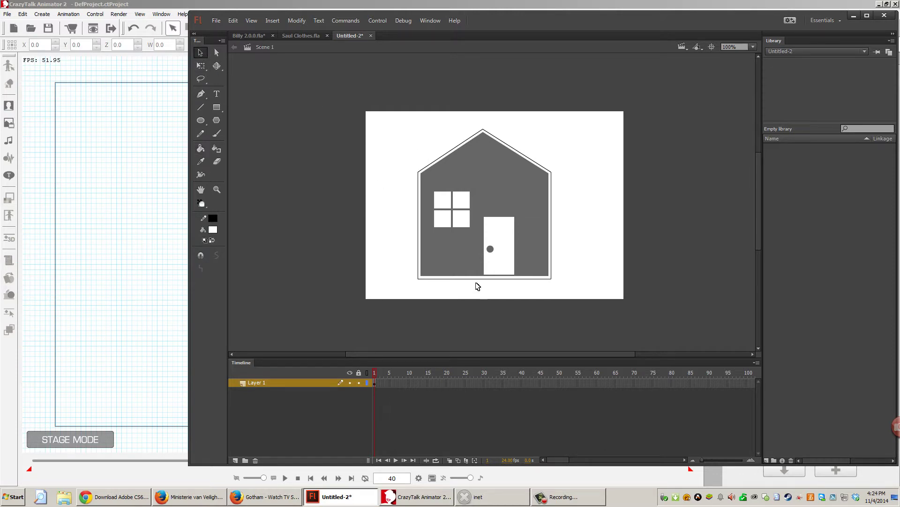
pyautogui.moveTo(403, 291); pyautogui.dragTo(596, 279)
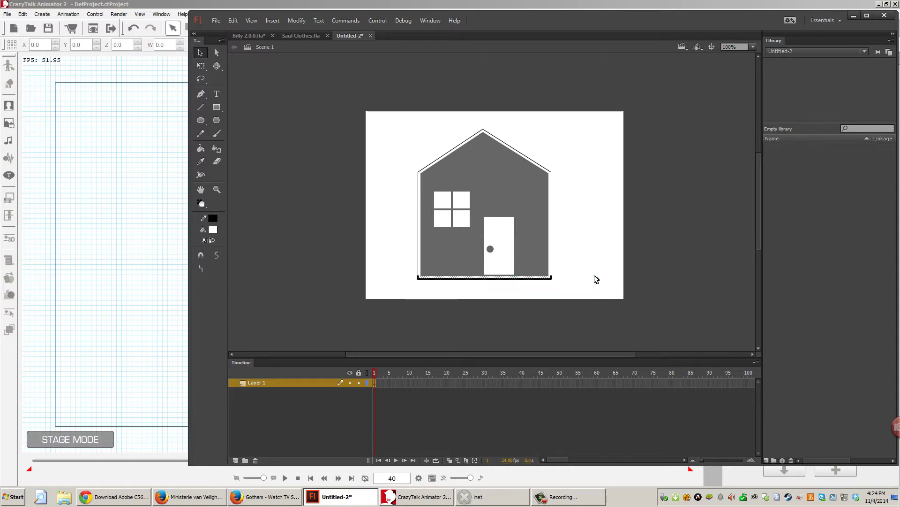
pyautogui.press('Delete')
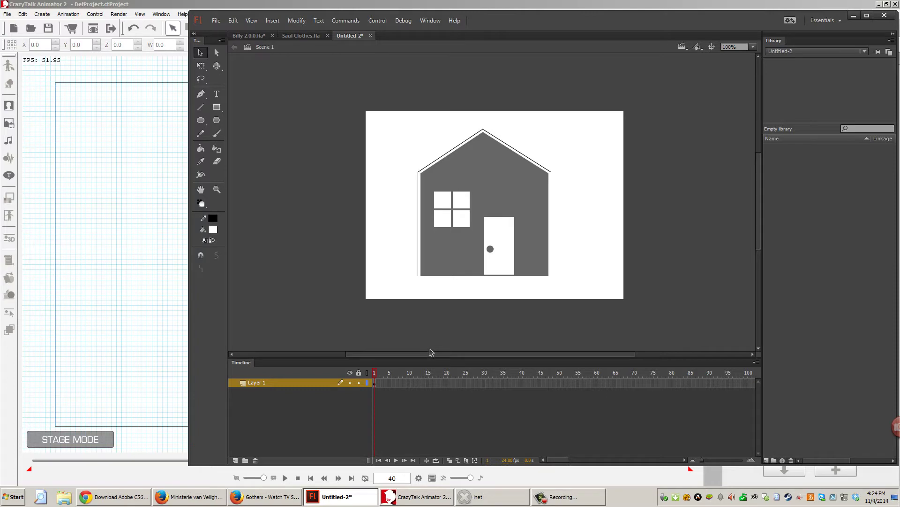
pyautogui.hotkey('ctrl', 'alt', 'shift', 's')
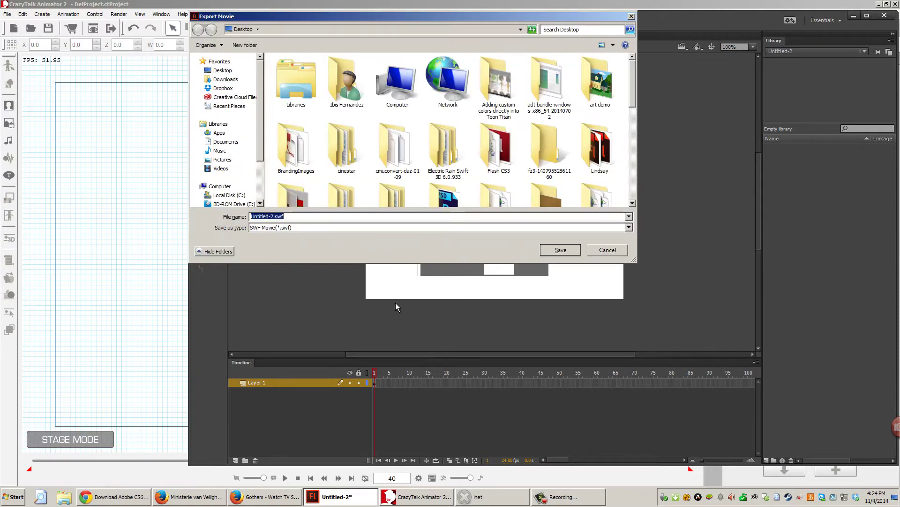
# Save the movie export as MyHouse.swf, then bring CrazyTalk Animator forward.
pyautogui.write('MyHouse')
pyautogui.press('Return')
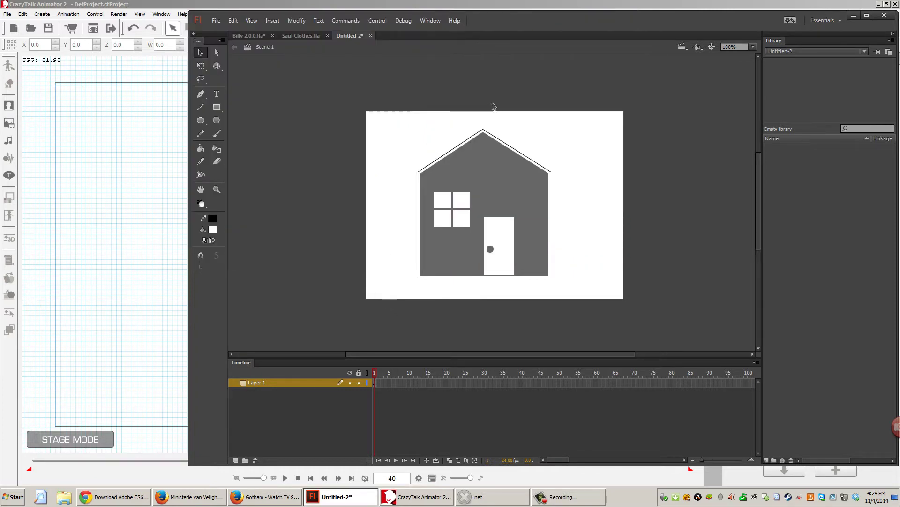
pyautogui.click(484, 5)
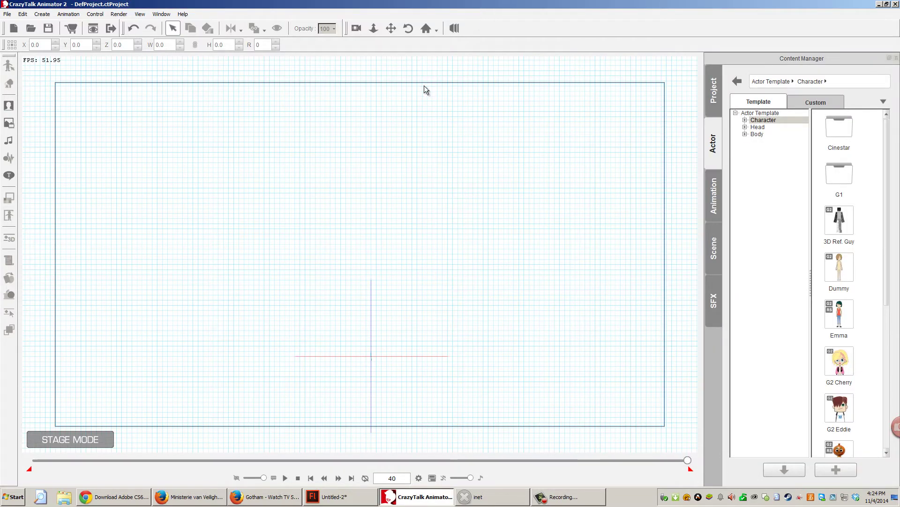
# Minimise Flash and place the CrazyTalk window at the top-left of the screen.
pyautogui.doubleClick(529, 4)
pyautogui.click(862, 25)
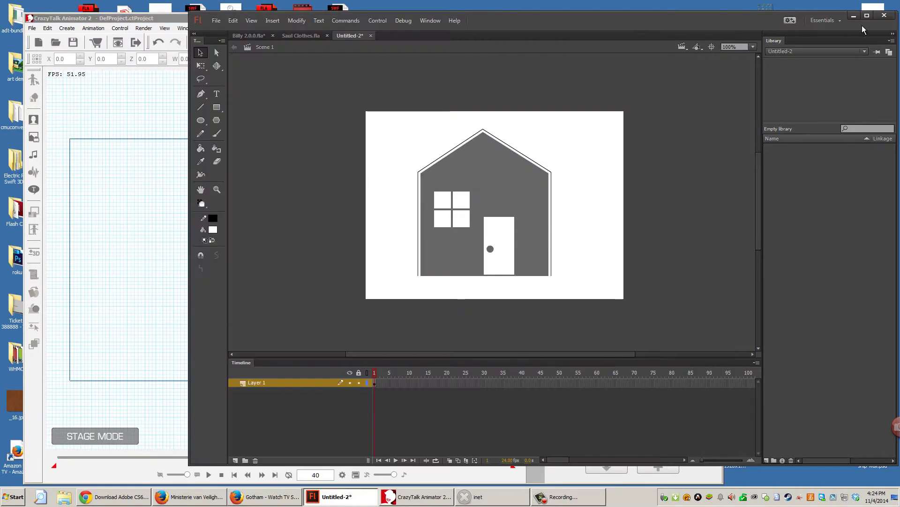
pyautogui.click(853, 16)
pyautogui.moveTo(587, 19); pyautogui.dragTo(562, 5)
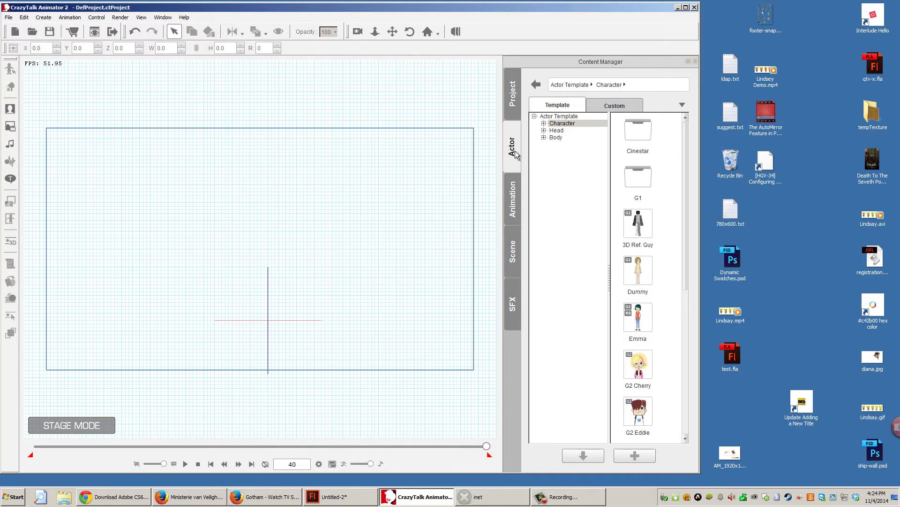
# Add the Dummy character and lower it to Y -56 at frame 1.
pyautogui.doubleClick(640, 270)
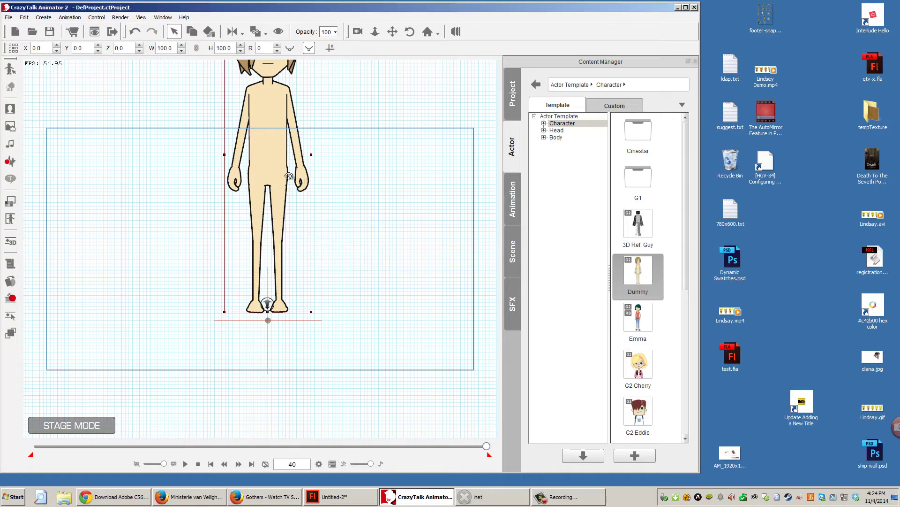
pyautogui.moveTo(272, 158); pyautogui.dragTo(274, 209)
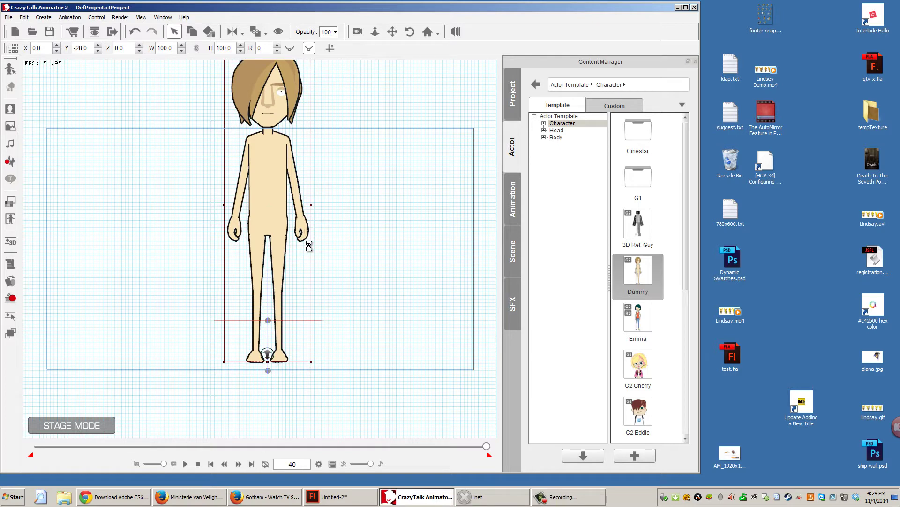
pyautogui.hotkey('ctrl', 'z')
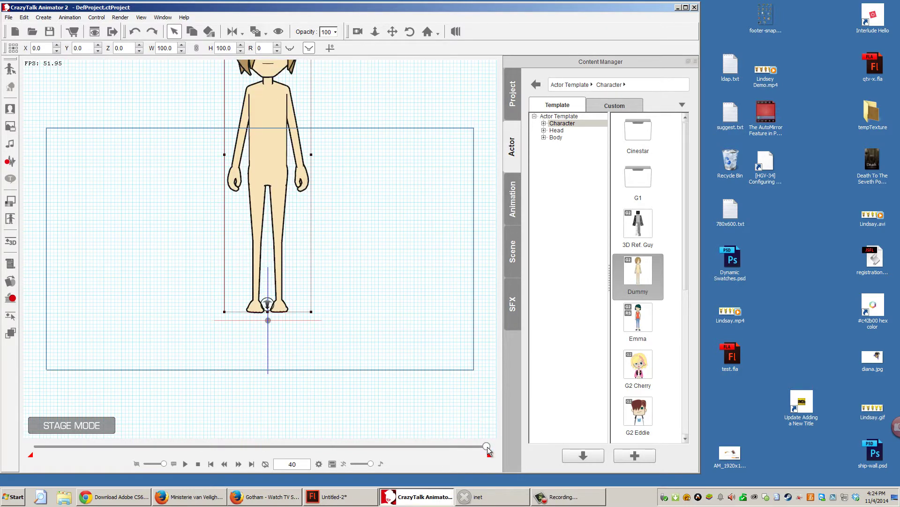
pyautogui.click(103, 449)
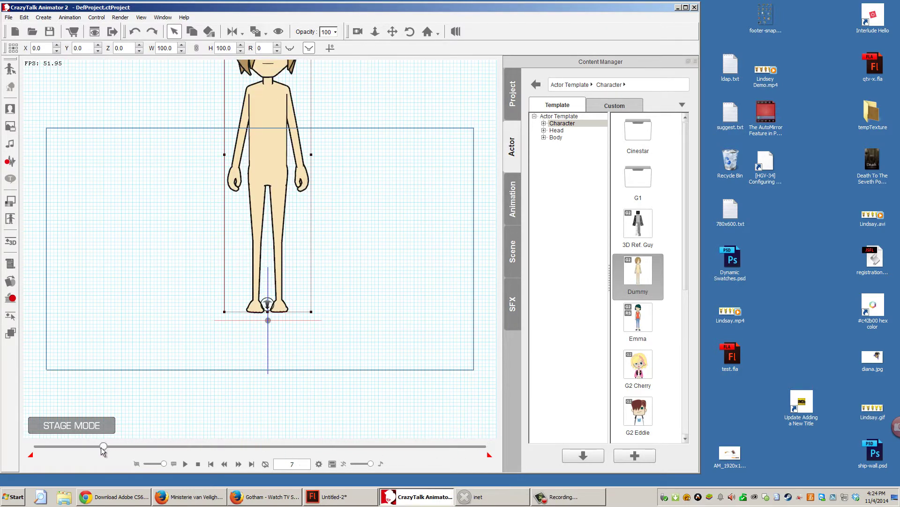
pyautogui.click(36, 448)
pyautogui.moveTo(275, 173); pyautogui.dragTo(276, 266)
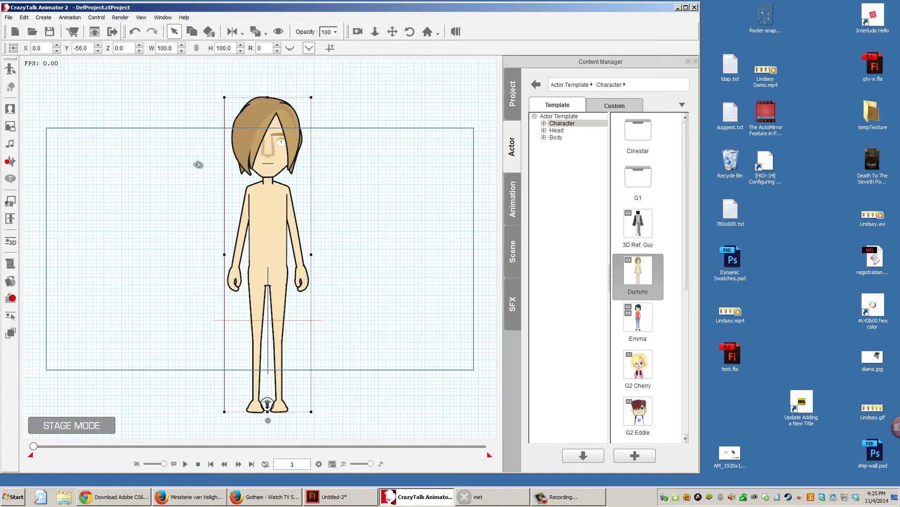
pyautogui.click(11, 70)
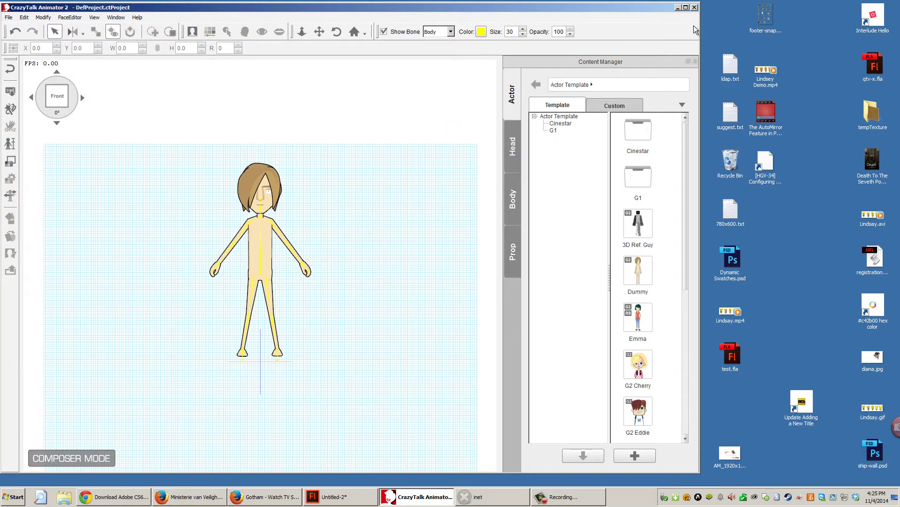
# Drag MyHouse.swf from the desktop onto the Dummy's torso, then maximise the window.
pyautogui.moveTo(699, 29); pyautogui.dragTo(241, 32)
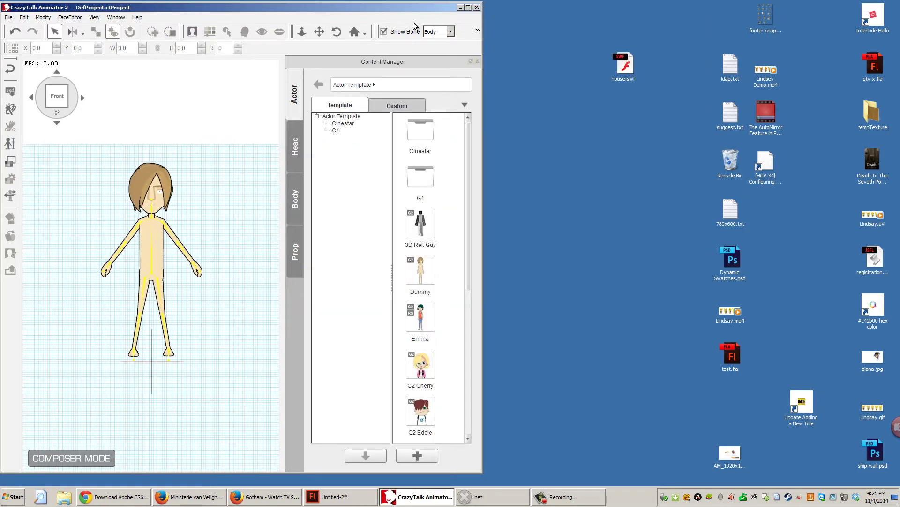
pyautogui.moveTo(430, 7); pyautogui.dragTo(242, 8)
pyautogui.moveTo(338, 113); pyautogui.dragTo(659, 162)
pyautogui.moveTo(243, 13); pyautogui.dragTo(510, 18)
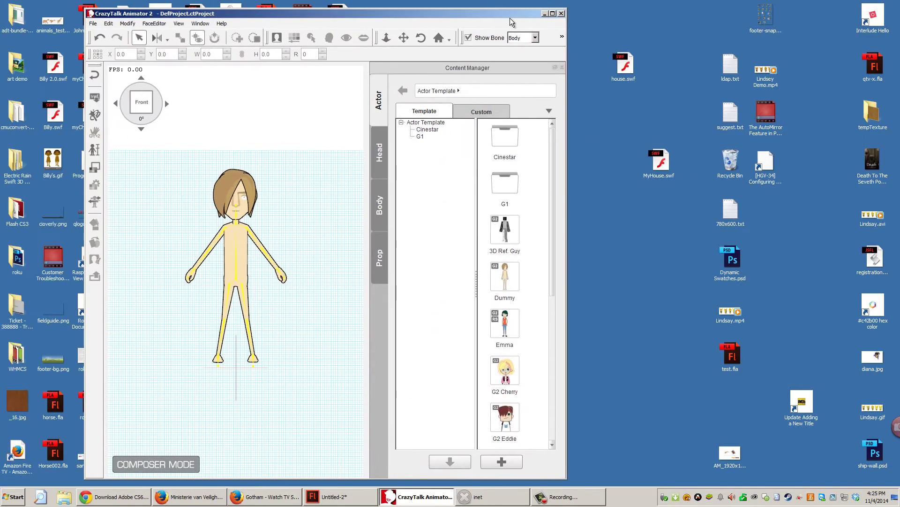
pyautogui.click(667, 162)
pyautogui.click(243, 253)
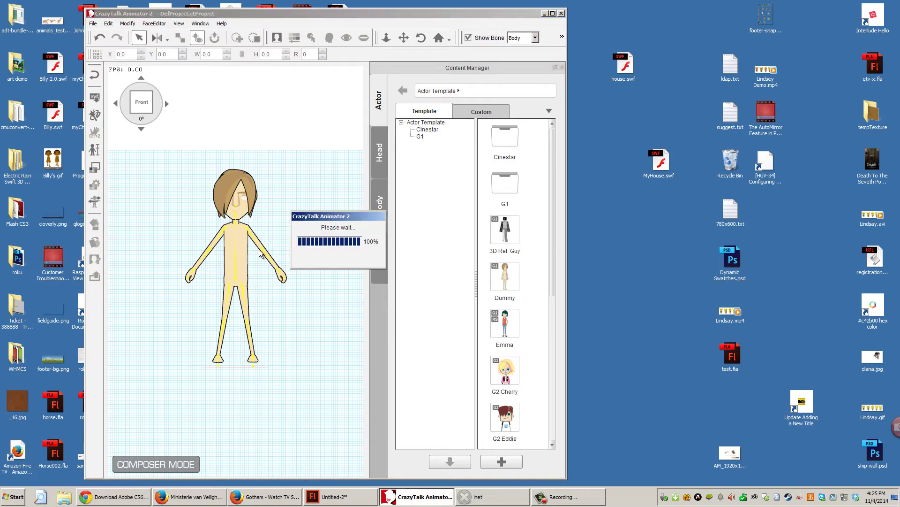
pyautogui.doubleClick(449, 14)
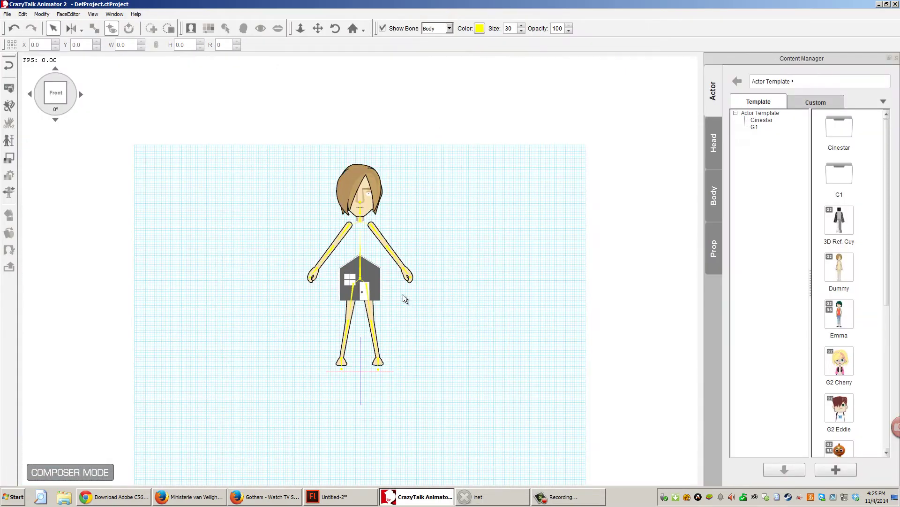
# Enlarge and raise the MyHouse sprite in the Upper Torso editor, then revert to 01_Upper Torso.
pyautogui.click(377, 271)
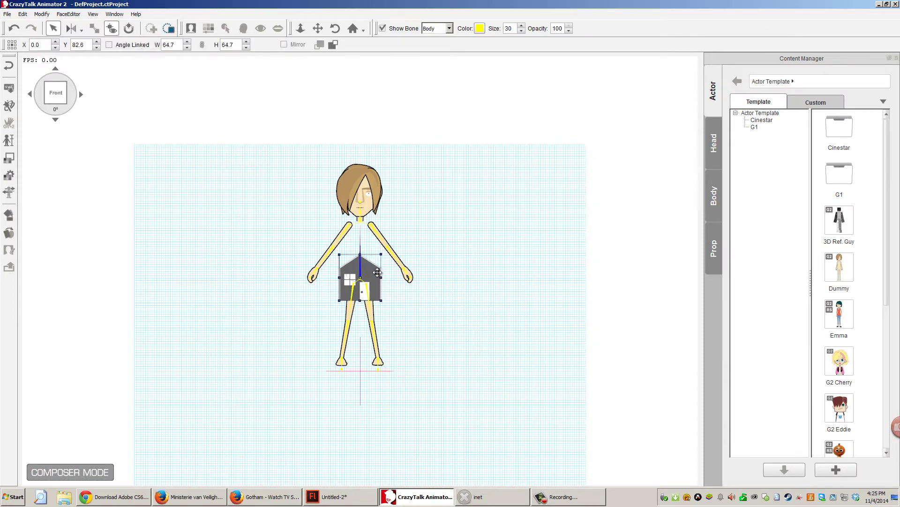
pyautogui.moveTo(376, 266); pyautogui.dragTo(376, 246)
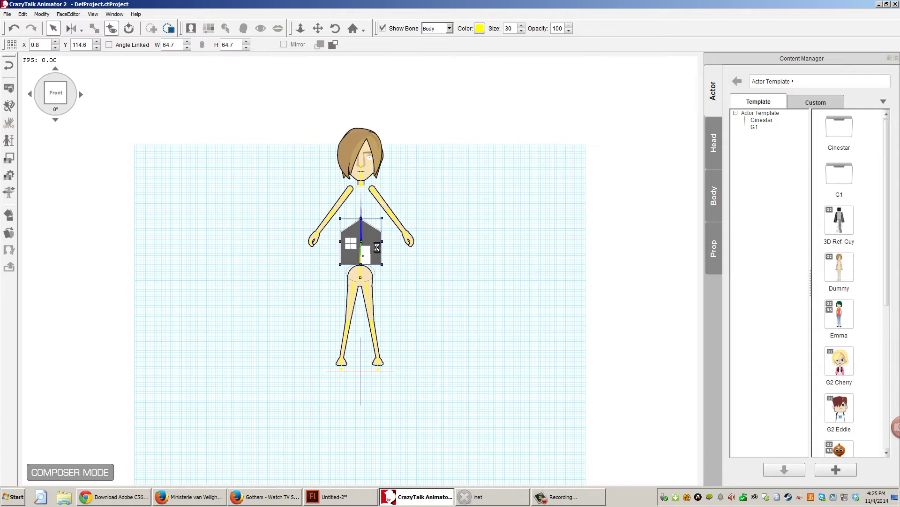
pyautogui.moveTo(376, 247); pyautogui.dragTo(377, 281)
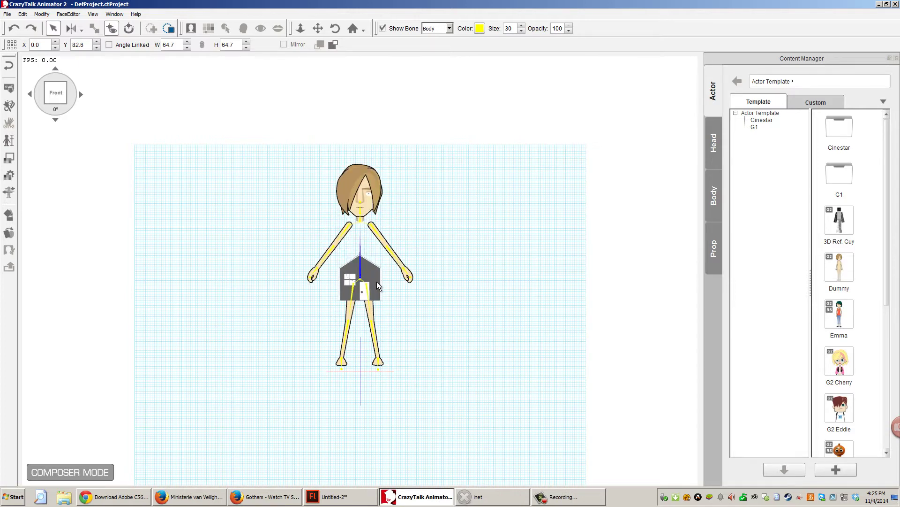
pyautogui.doubleClick(376, 283)
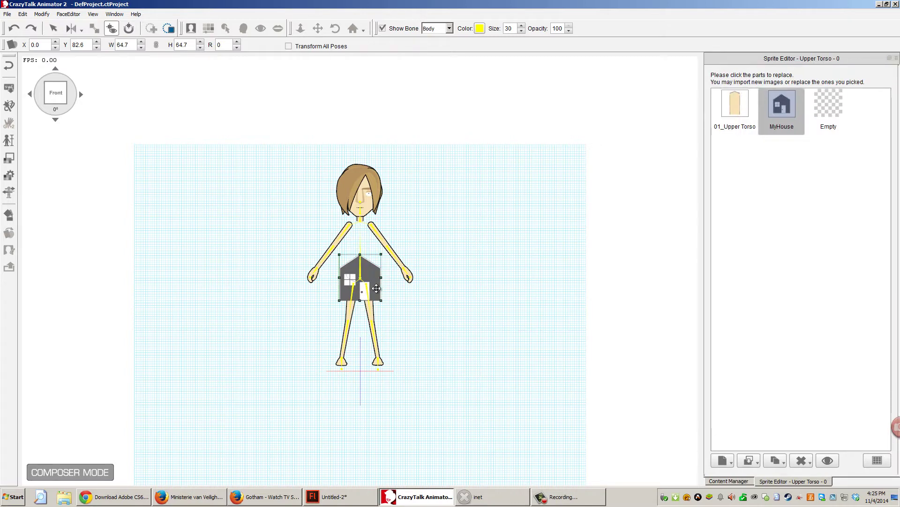
pyautogui.moveTo(377, 283); pyautogui.dragTo(378, 261)
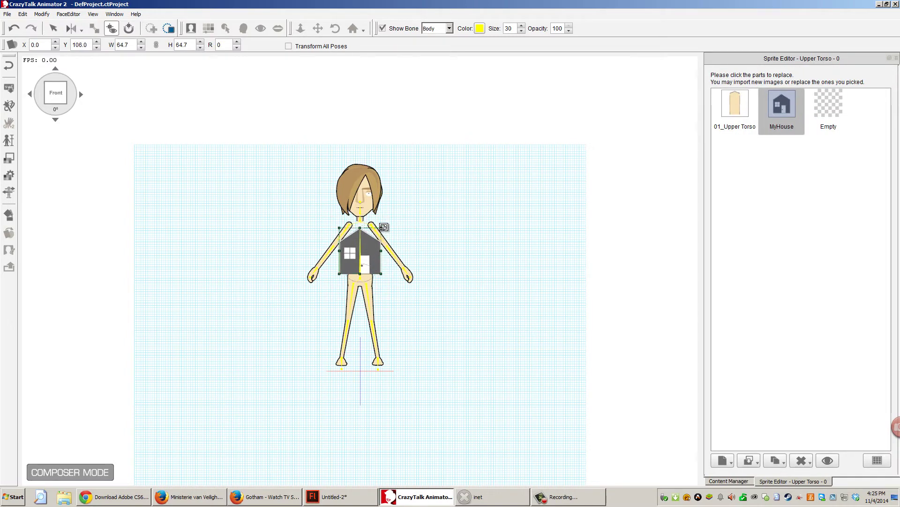
pyautogui.moveTo(384, 229); pyautogui.dragTo(454, 157)
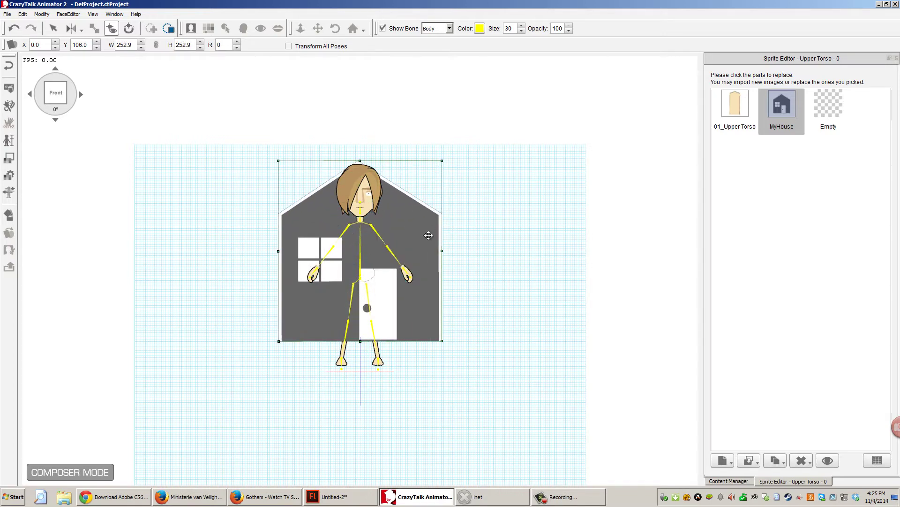
pyautogui.moveTo(427, 205); pyautogui.dragTo(428, 176)
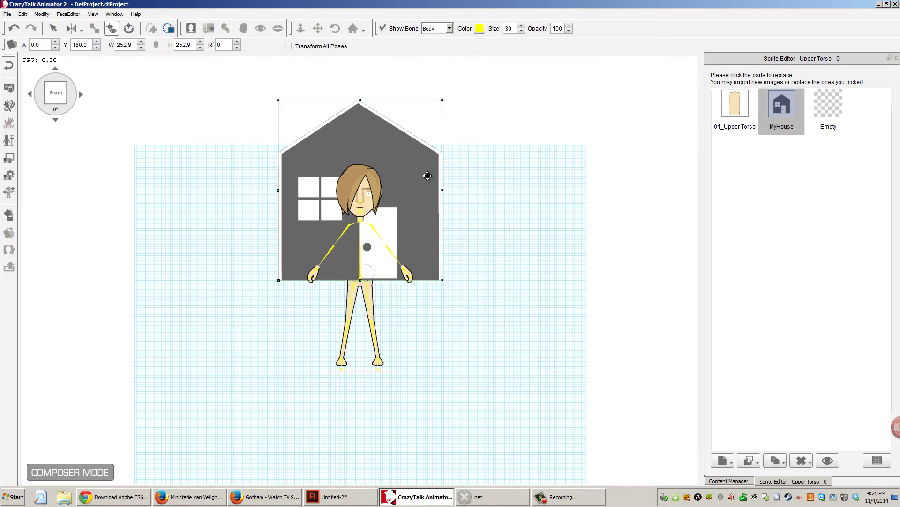
pyautogui.press('Left')
pyautogui.press('Right')
pyautogui.click(741, 109)
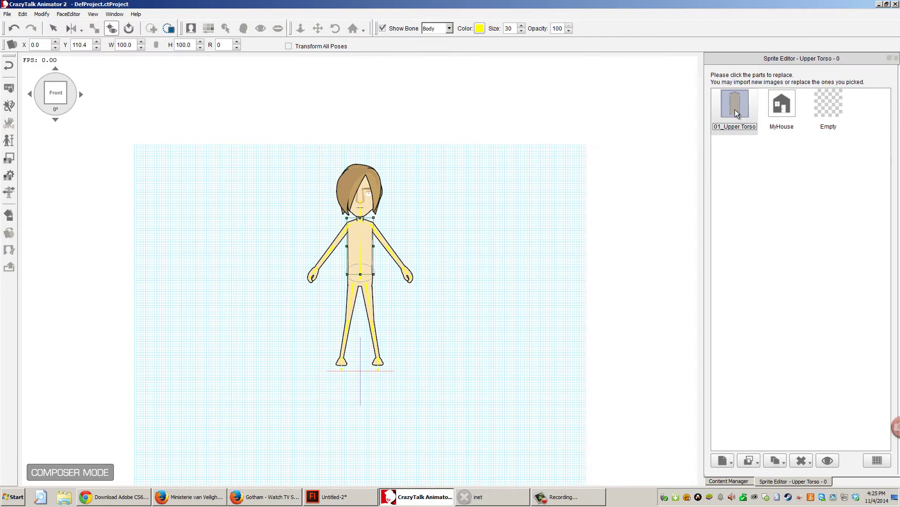
# Delete the torso sprites, import MyHouse.swf, scale it to 229.9 and raise it over the chest.
pyautogui.press('Delete')
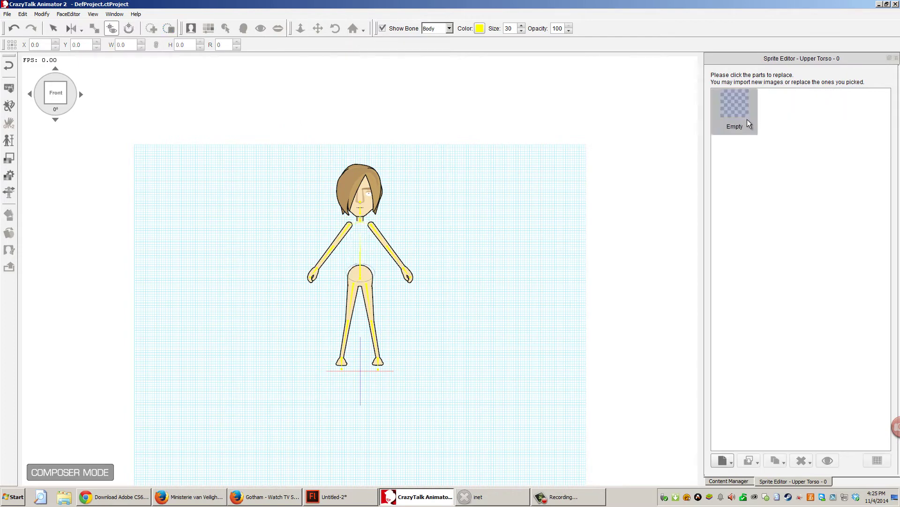
pyautogui.doubleClick(395, 5)
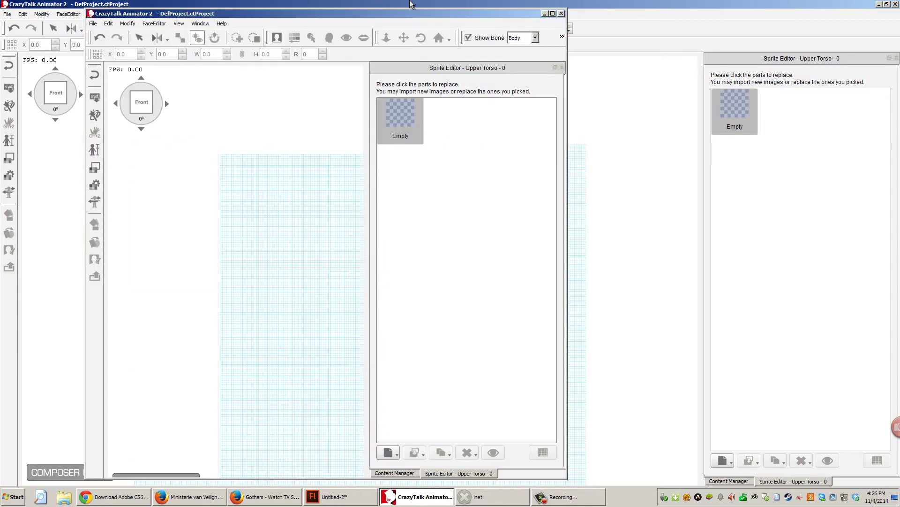
pyautogui.moveTo(408, 18); pyautogui.dragTo(383, 11)
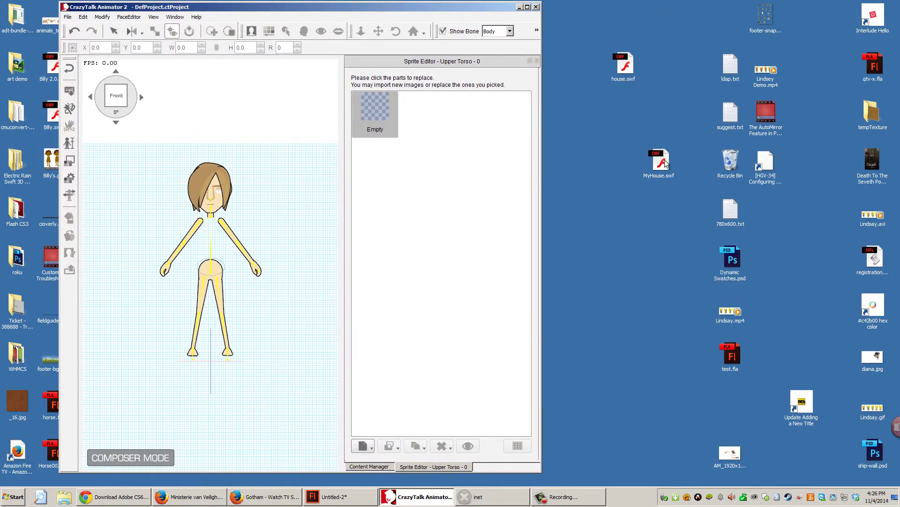
pyautogui.moveTo(665, 160); pyautogui.dragTo(402, 149)
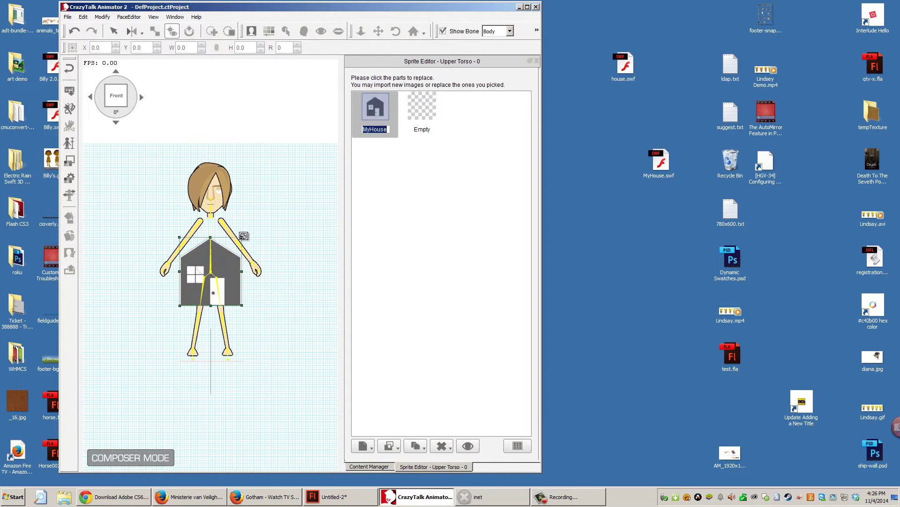
pyautogui.moveTo(244, 235); pyautogui.dragTo(288, 187)
pyautogui.moveTo(245, 288); pyautogui.dragTo(247, 231)
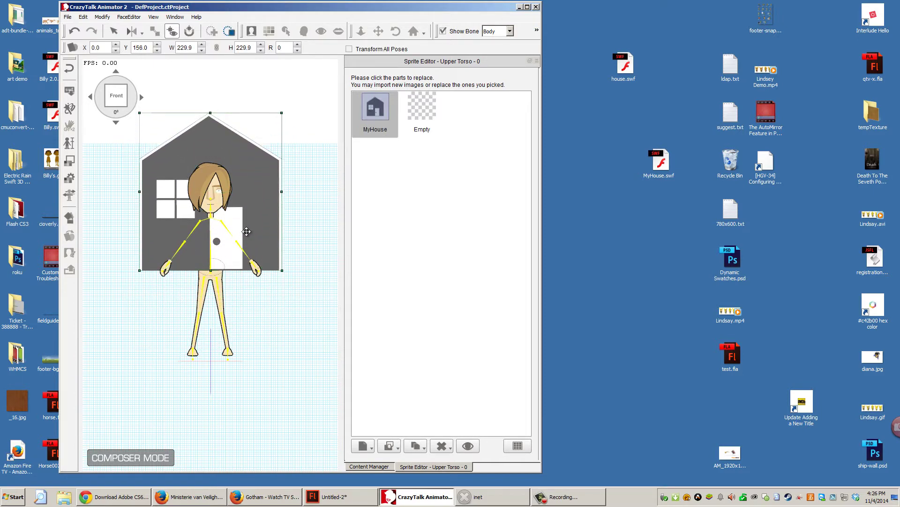
pyautogui.doubleClick(454, 8)
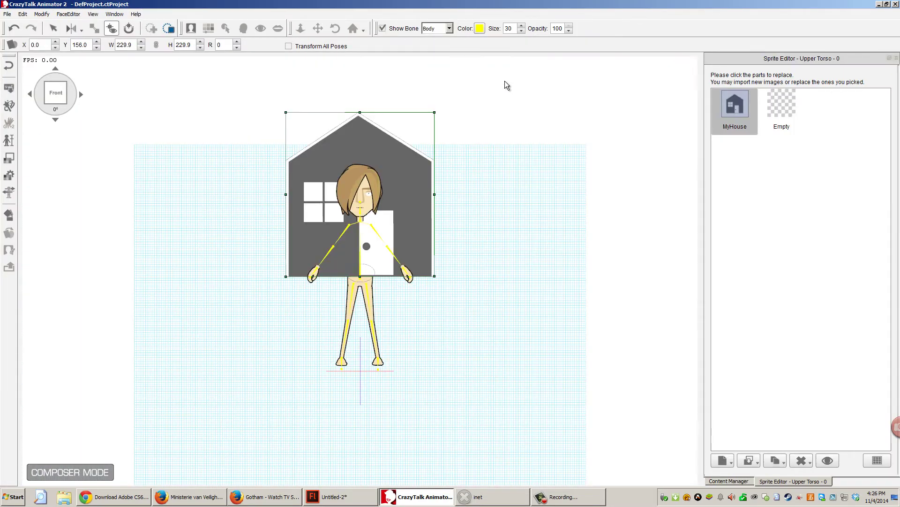
# Finish editing the house sprite and reselect the house torso on stage.
pyautogui.click(746, 482)
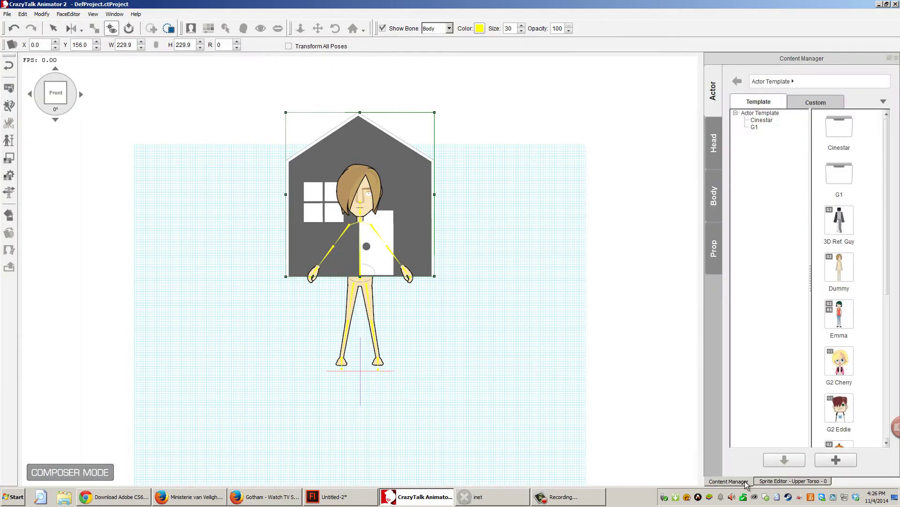
pyautogui.click(776, 482)
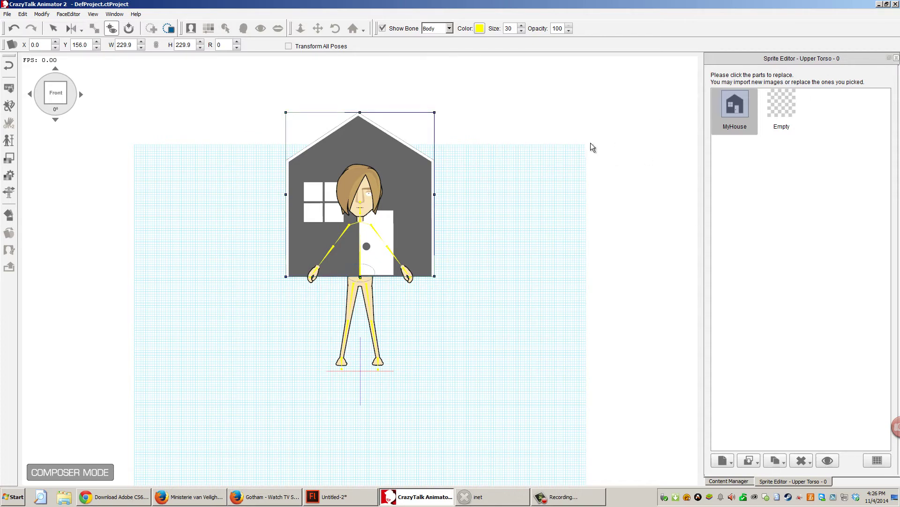
pyautogui.press('Escape')
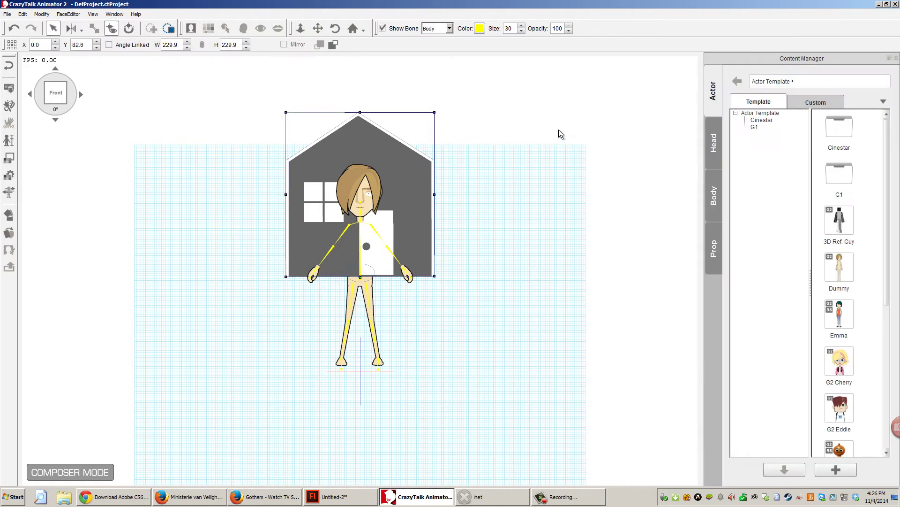
pyautogui.click(533, 119)
pyautogui.click(424, 170)
# Add the Scene Manager panel from the Window menu to show the Dummy's body-part tree.
pyautogui.click(114, 14)
pyautogui.click(123, 117)
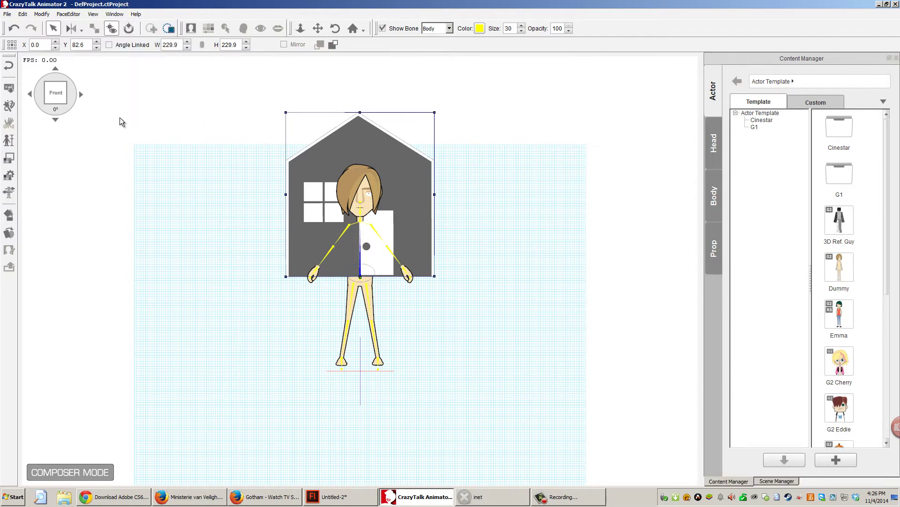
pyautogui.click(776, 481)
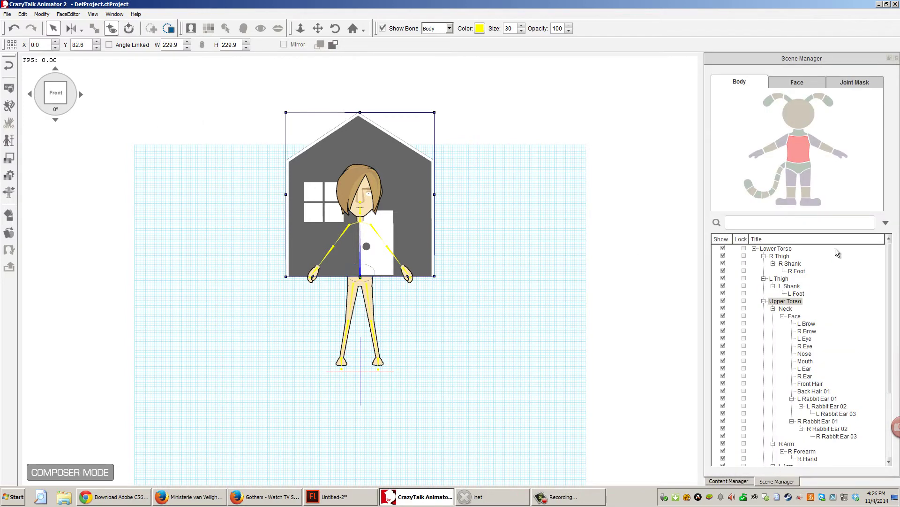
# Hide Lower Torso, head, R Arm and L Arm, keeping Upper Torso visible, then return to Stage.
pyautogui.click(723, 248)
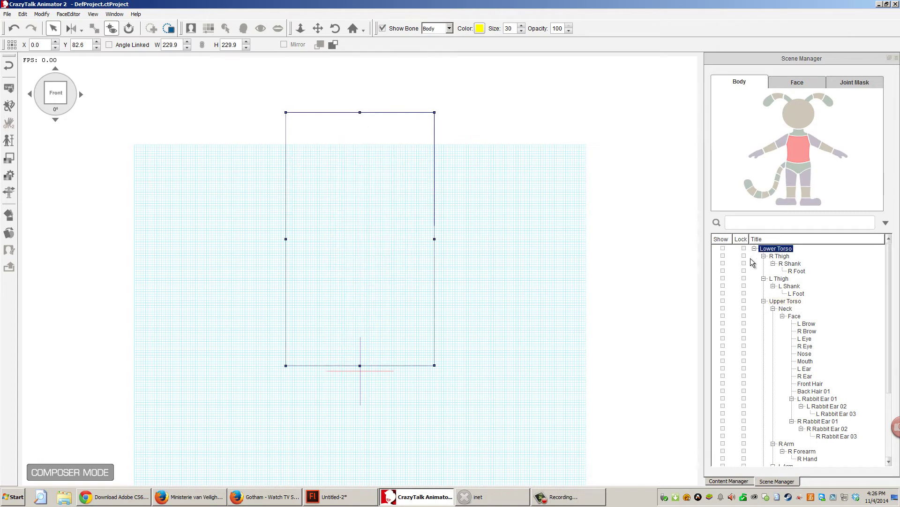
pyautogui.click(784, 301)
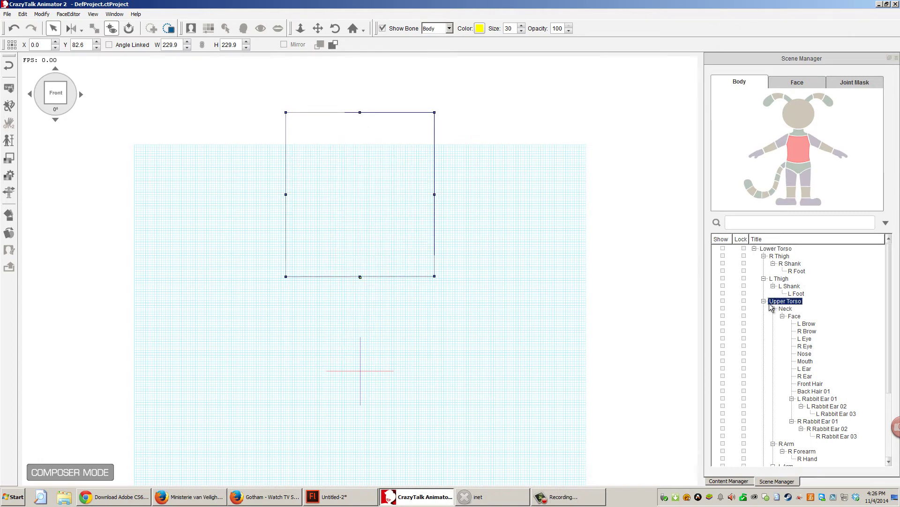
pyautogui.click(723, 300)
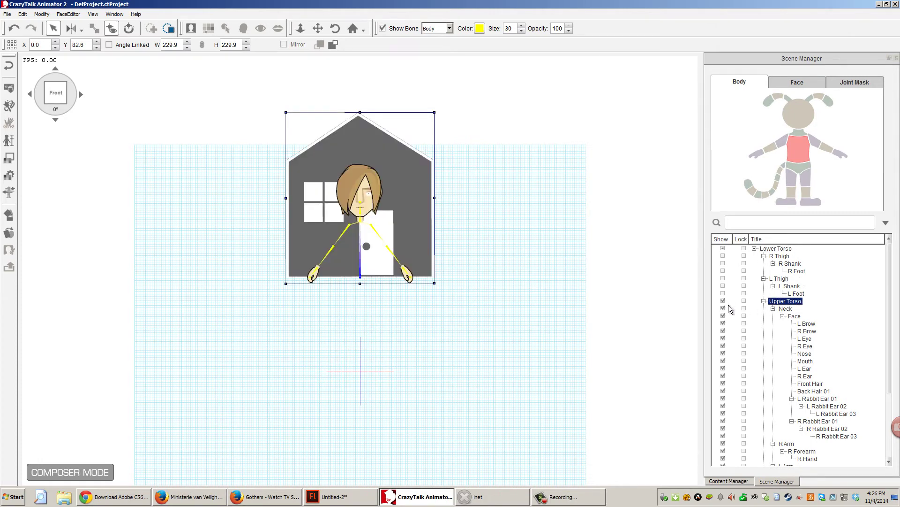
pyautogui.click(723, 308)
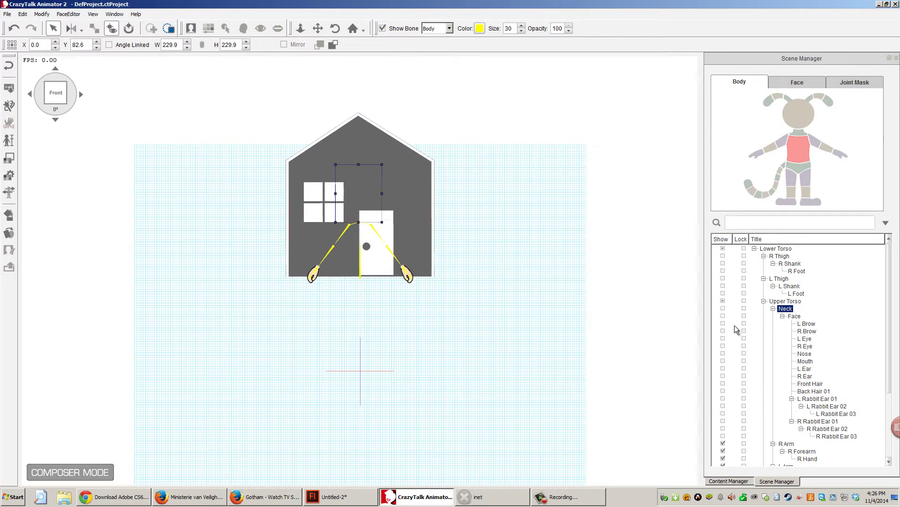
pyautogui.click(723, 443)
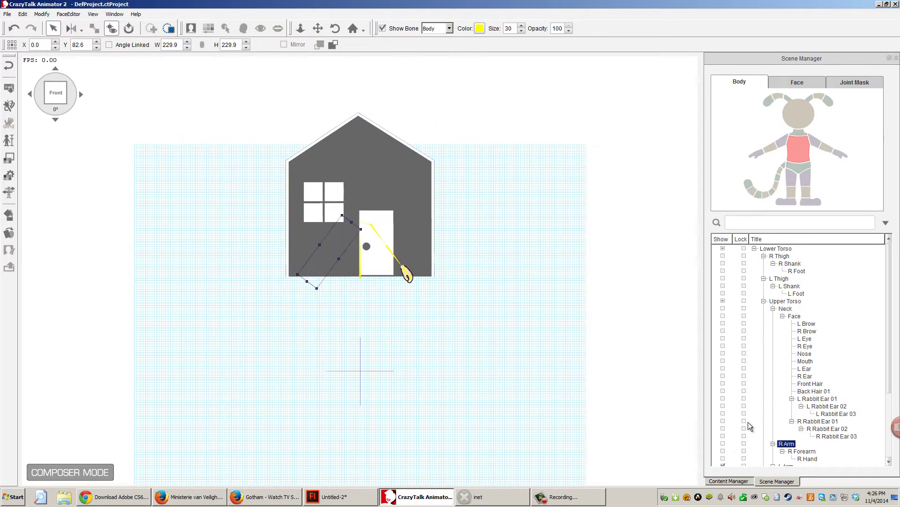
pyautogui.scroll(-4, 747, 421)
pyautogui.click(723, 376)
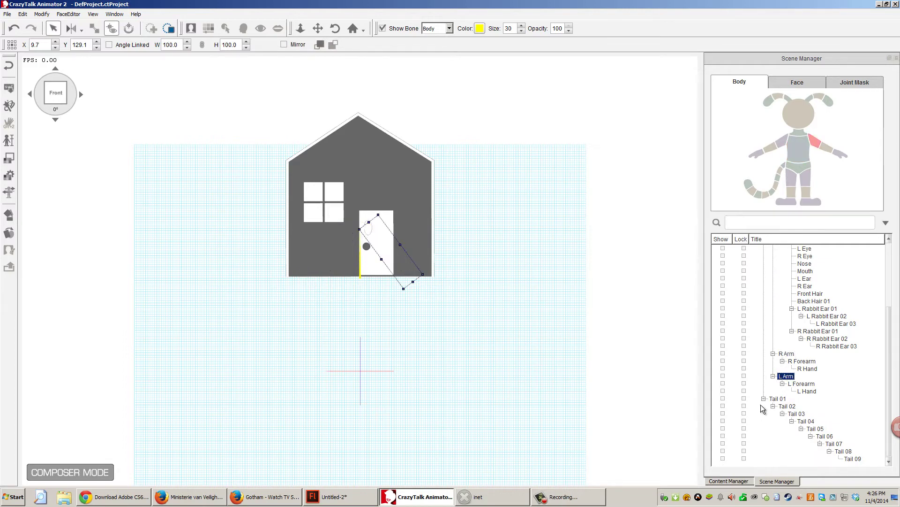
pyautogui.scroll(4, 762, 408)
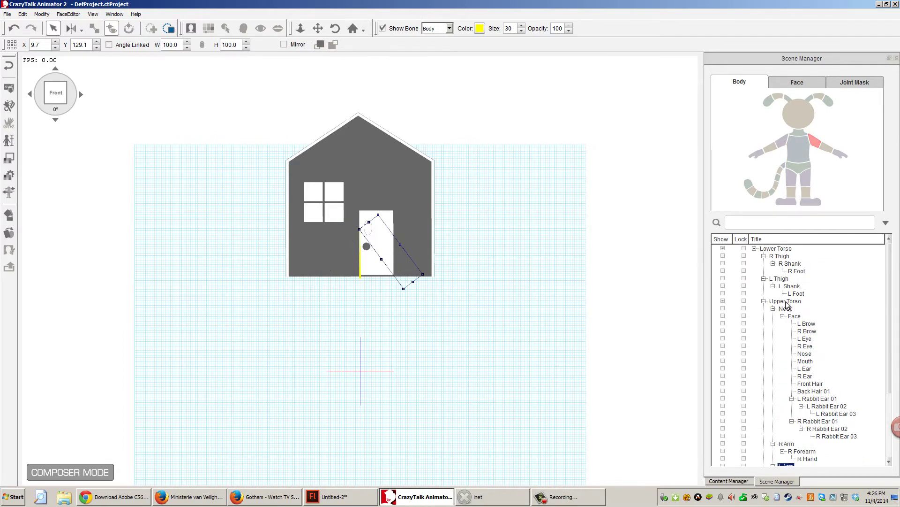
pyautogui.click(159, 147)
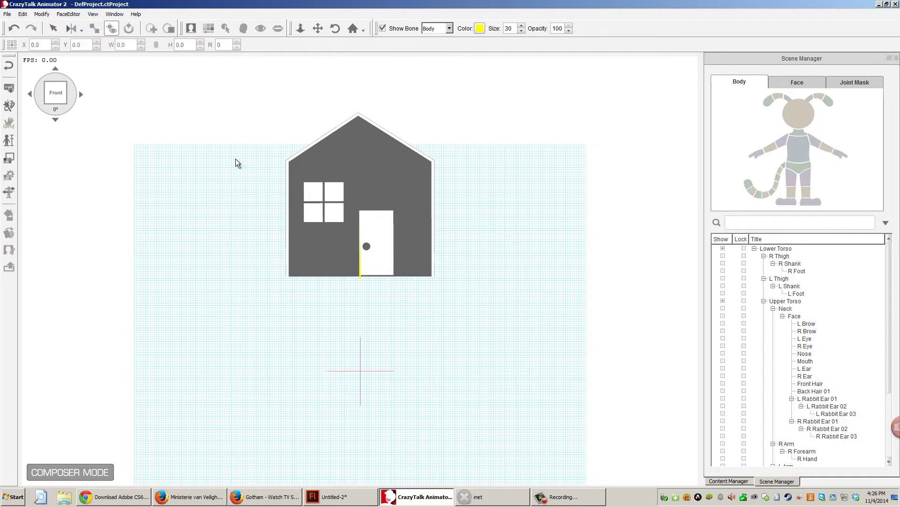
pyautogui.click(11, 68)
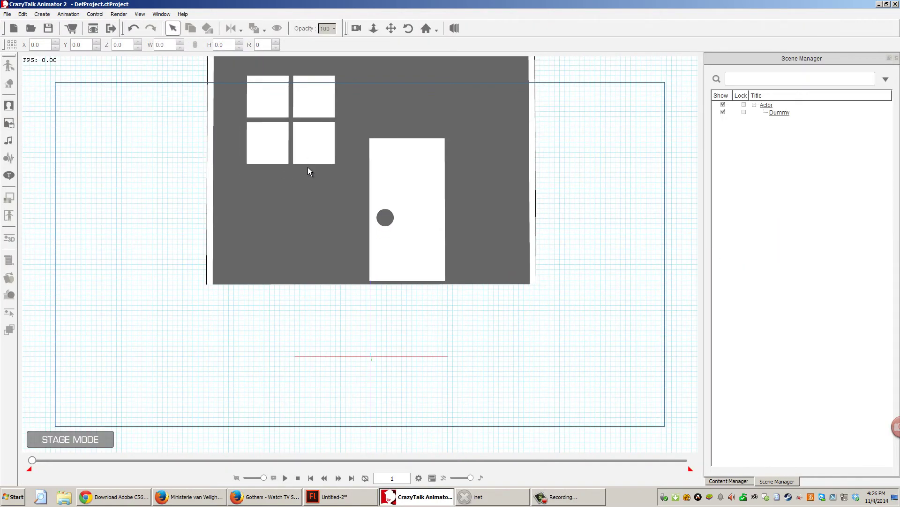
# Pull the camera back, then drag the house down-right to X 64, Y -88.
pyautogui.click(423, 173)
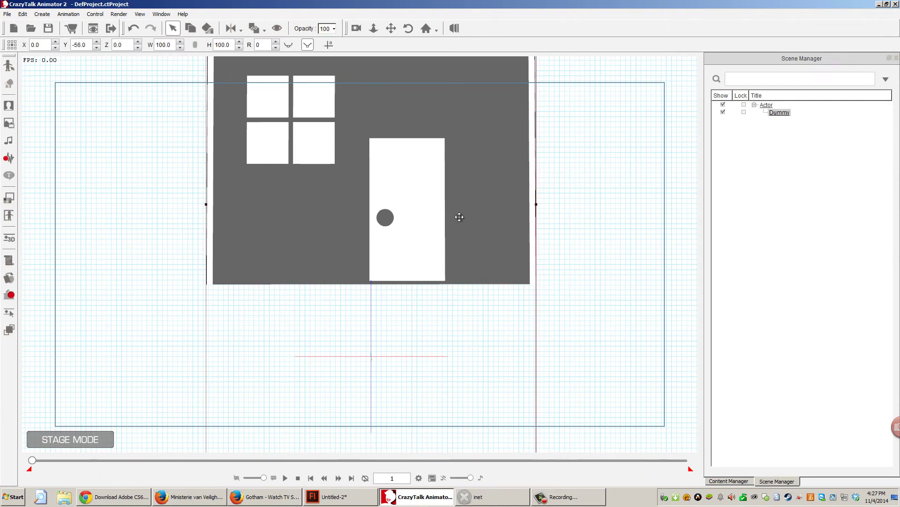
pyautogui.scroll(-5, 515, 185)
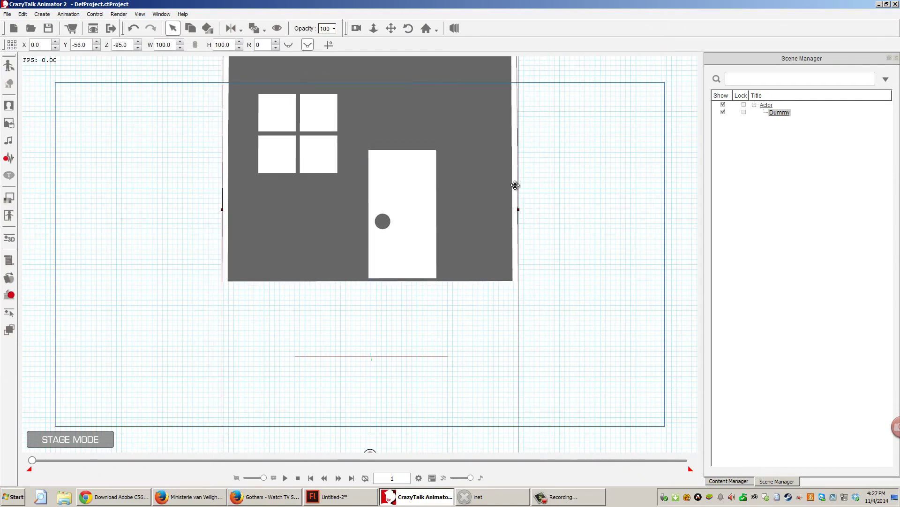
pyautogui.click(373, 29)
pyautogui.moveTo(554, 244); pyautogui.dragTo(550, 361)
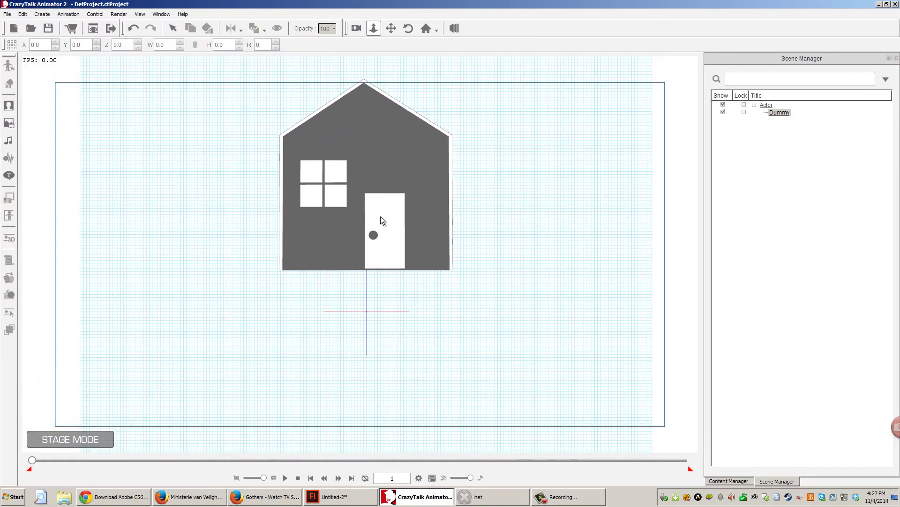
pyautogui.press('Escape')
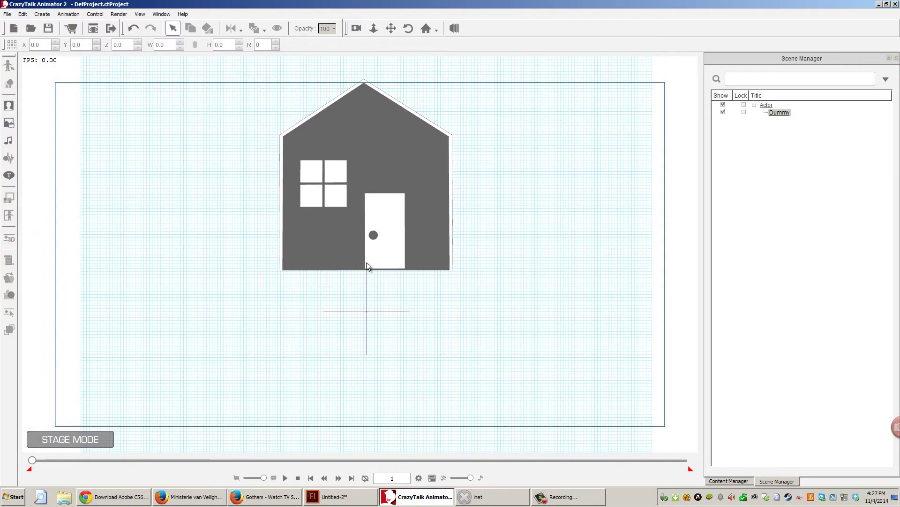
pyautogui.click(366, 262)
pyautogui.moveTo(393, 139); pyautogui.dragTo(480, 182)
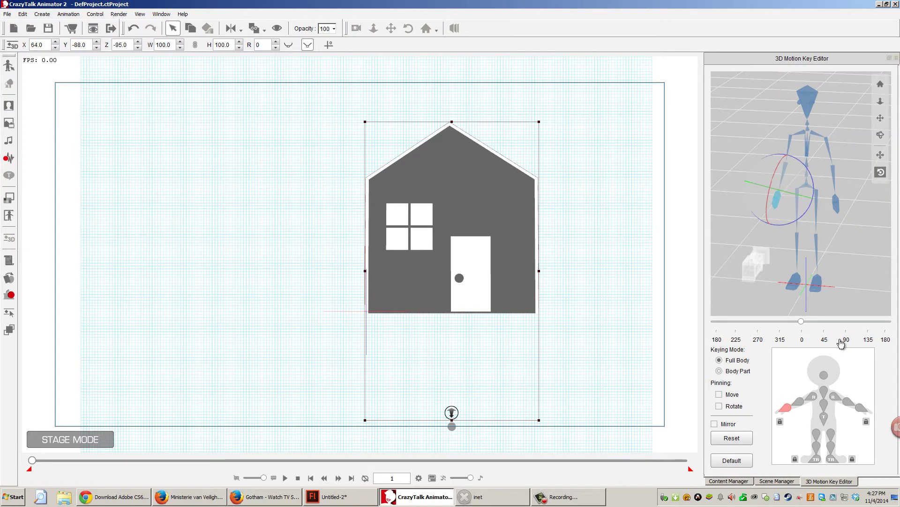
# Rotate the Chest flat at frame 1 and upright at frame 40, then play the animation.
pyautogui.click(825, 406)
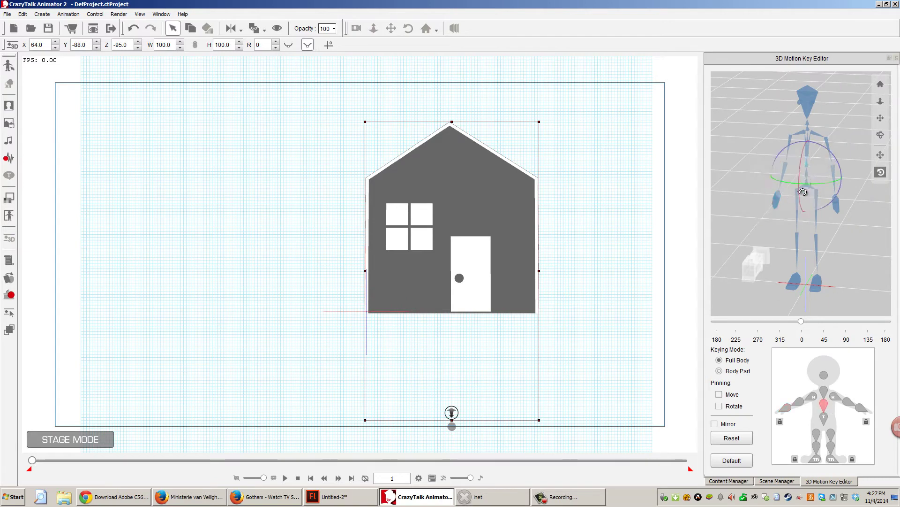
pyautogui.moveTo(803, 193); pyautogui.dragTo(802, 171)
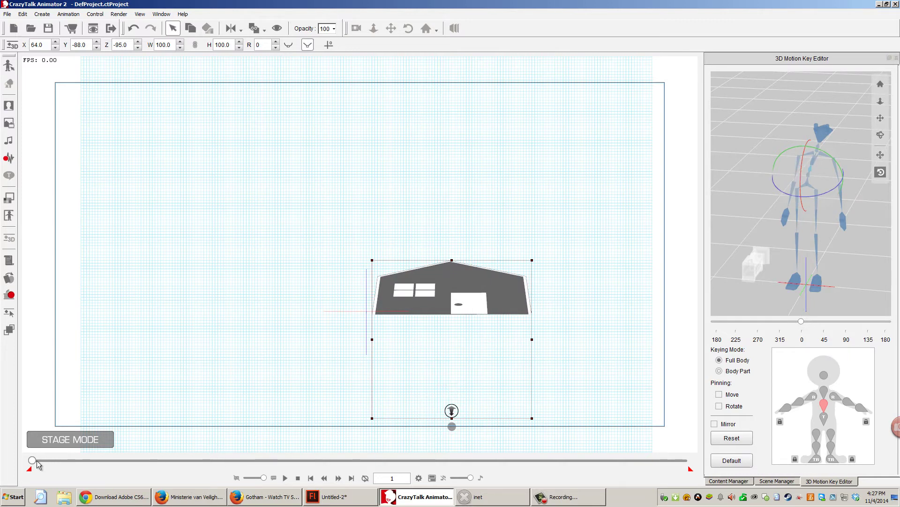
pyautogui.moveTo(36, 460); pyautogui.dragTo(702, 464)
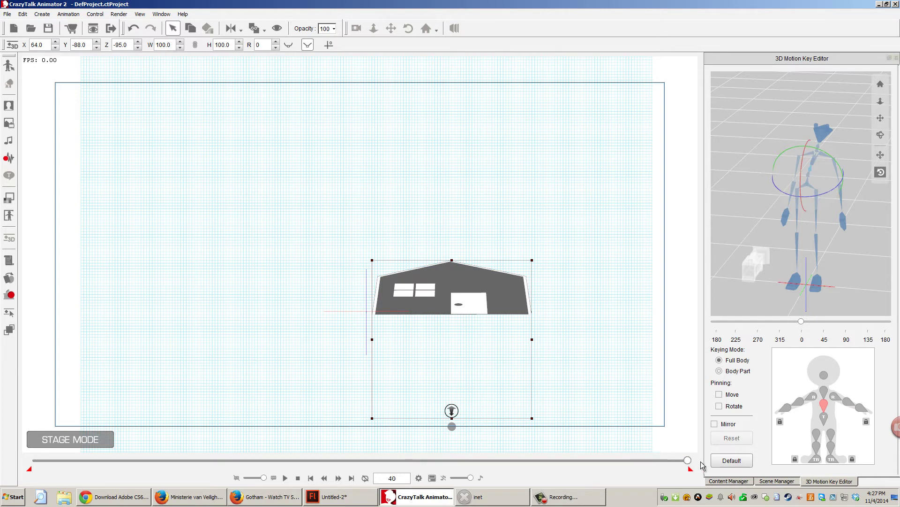
pyautogui.moveTo(802, 159); pyautogui.dragTo(807, 194)
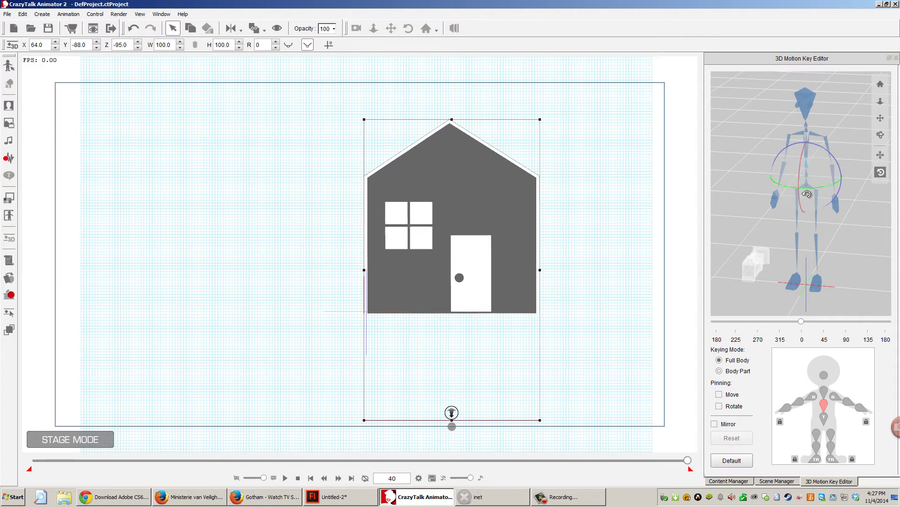
pyautogui.moveTo(807, 193); pyautogui.dragTo(806, 194)
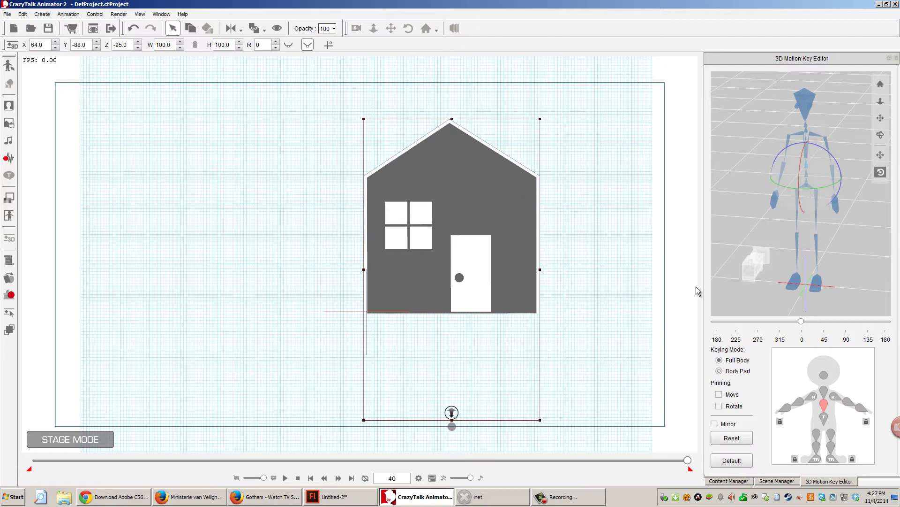
pyautogui.click(298, 478)
pyautogui.click(286, 478)
# Replay the in60seconds reference video in Firefox, then maximize CrazyTalk Animator 2 again.
pyautogui.doubleClick(775, 7)
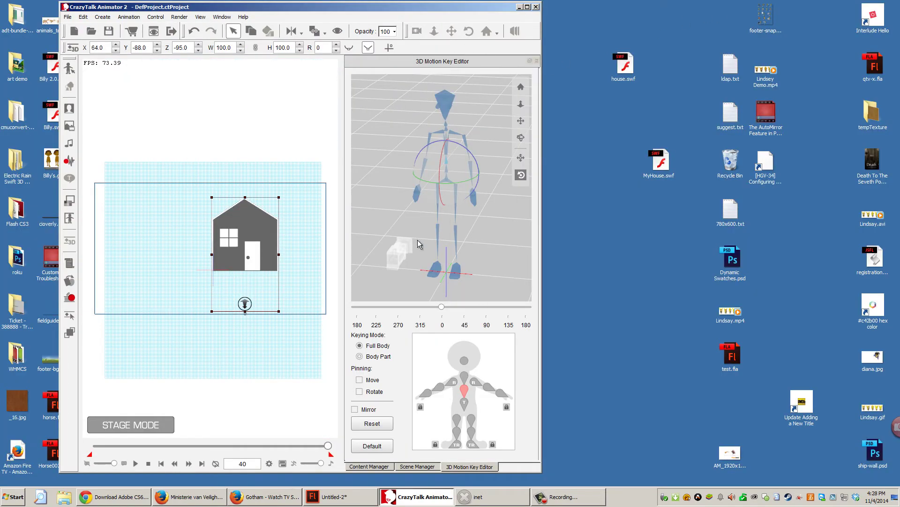
pyautogui.click(218, 496)
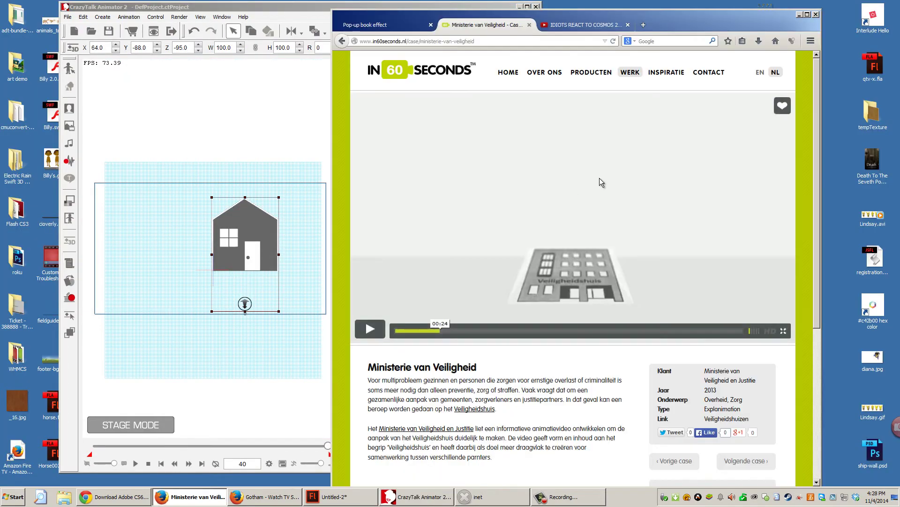
pyautogui.moveTo(577, 257)
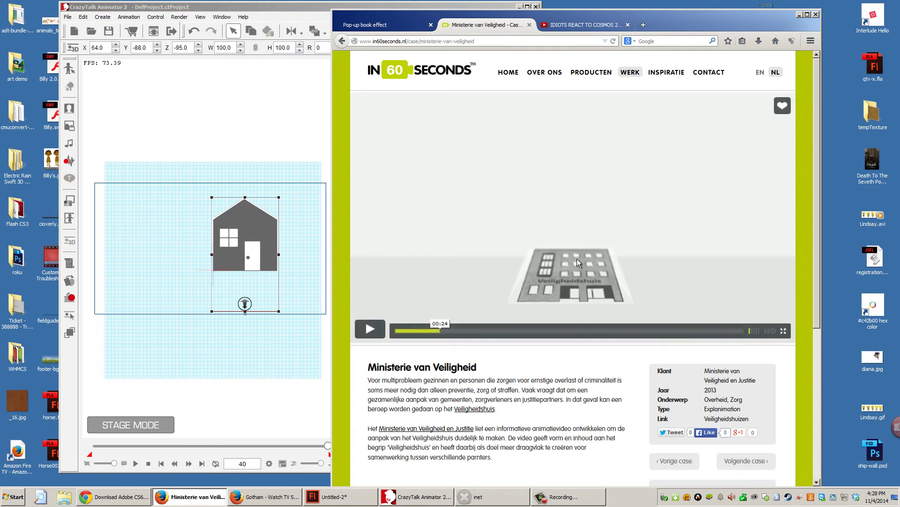
pyautogui.click(374, 331)
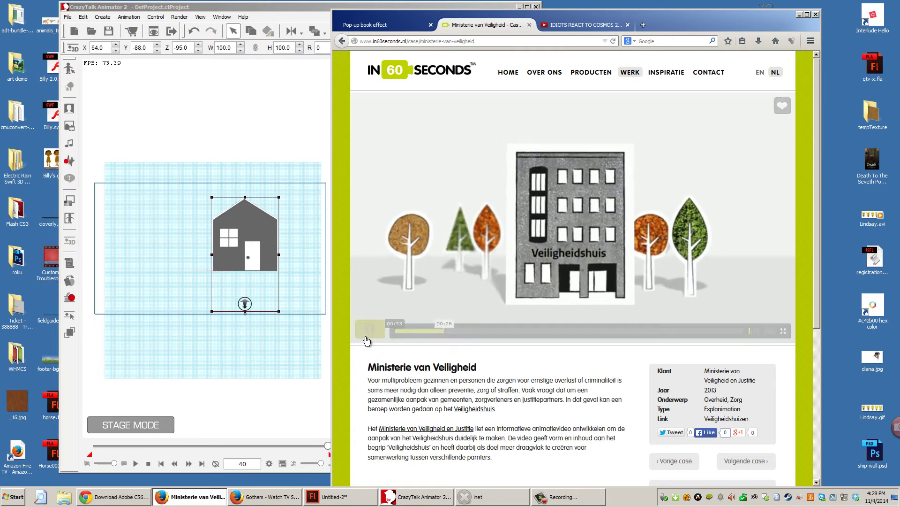
pyautogui.click(316, 15)
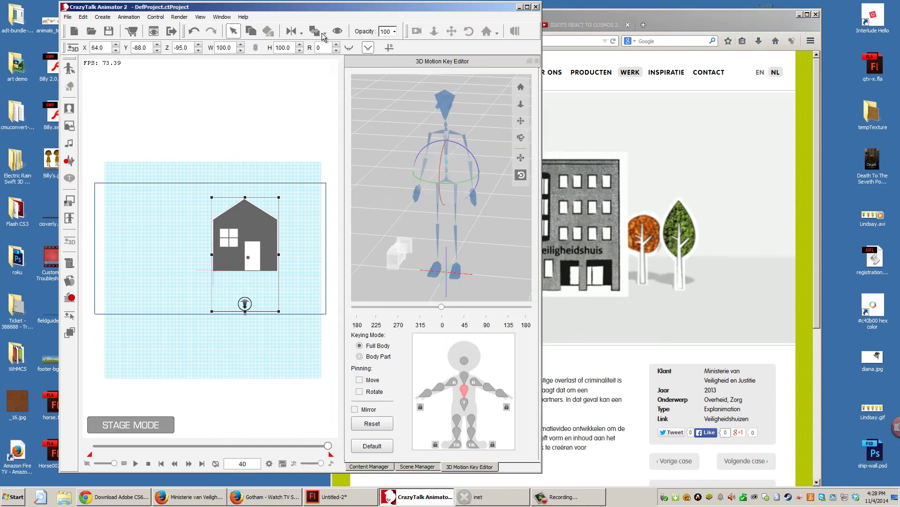
pyautogui.click(527, 6)
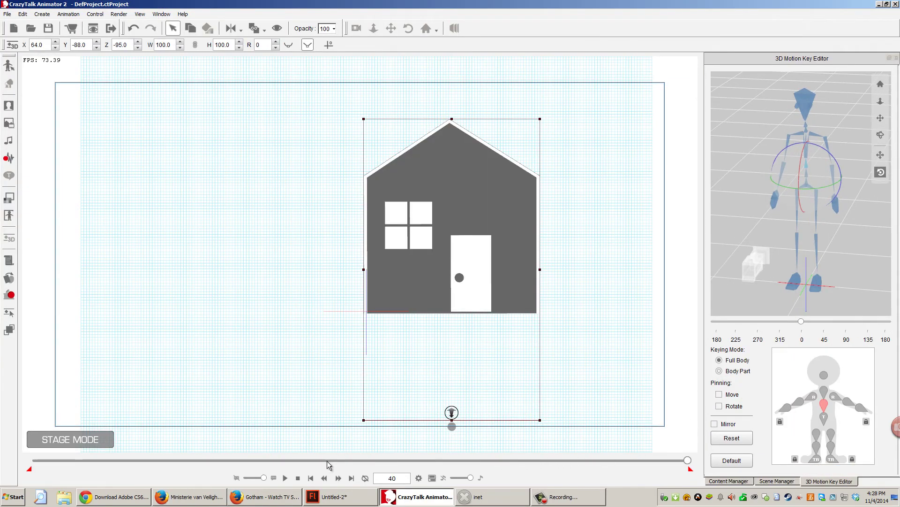
# Scrub to frame 27 and adjust the house's 3D body rotation there.
pyautogui.click(398, 461)
pyautogui.click(448, 461)
pyautogui.click(440, 460)
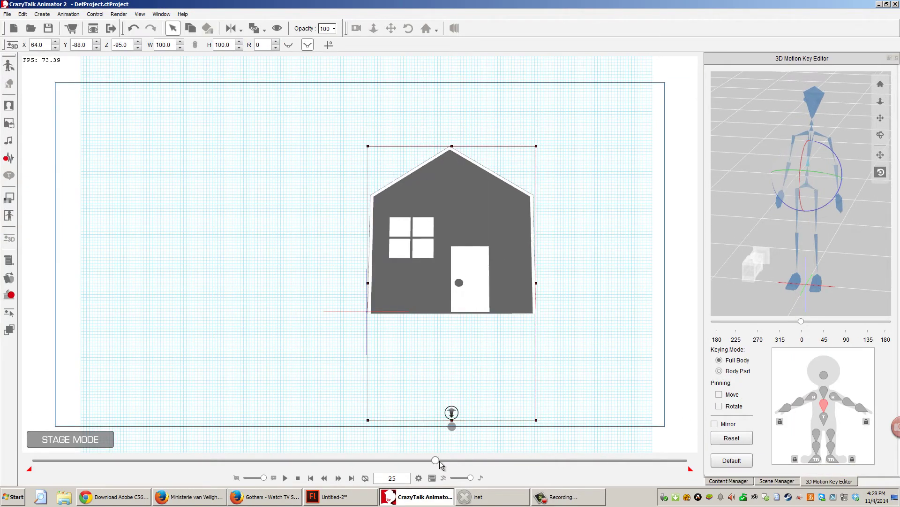
pyautogui.click(470, 461)
pyautogui.click(469, 461)
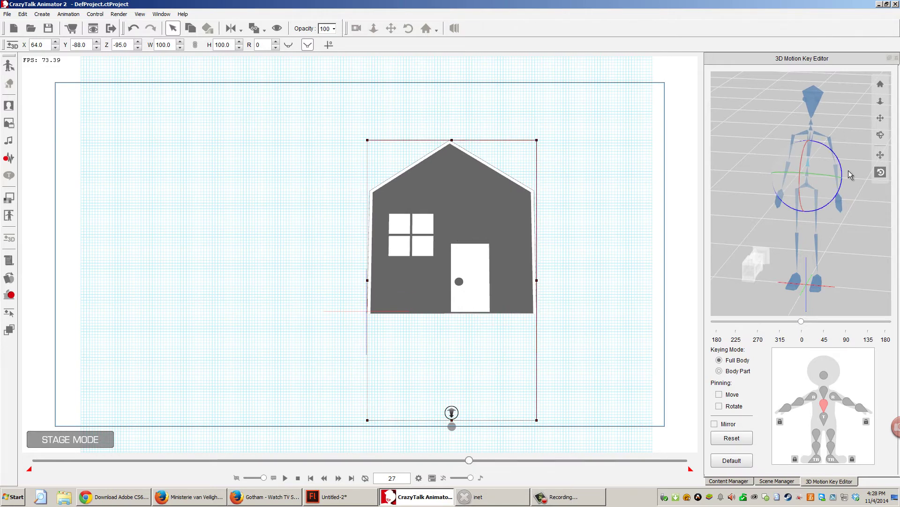
pyautogui.click(804, 159)
pyautogui.moveTo(804, 158); pyautogui.dragTo(805, 176)
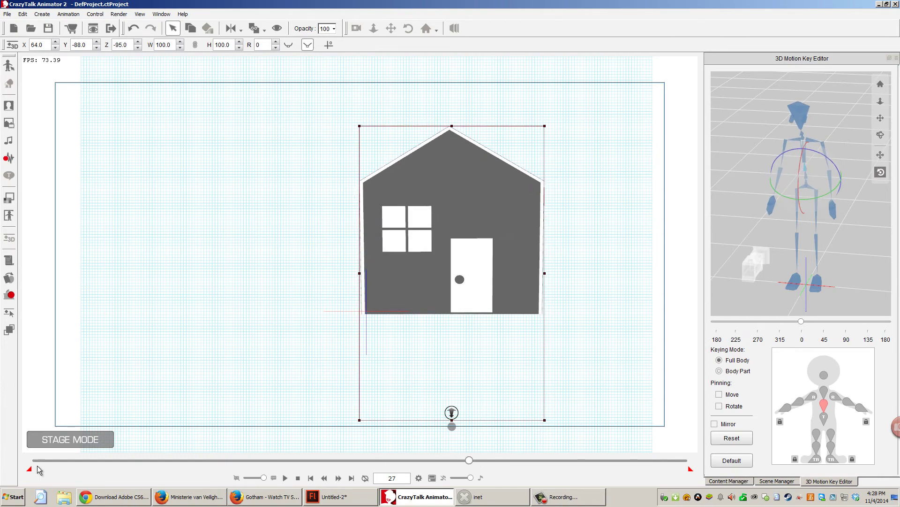
# Preview the house popping up from flat to upright, replaying it from frame 1.
pyautogui.moveTo(33, 460); pyautogui.dragTo(696, 463)
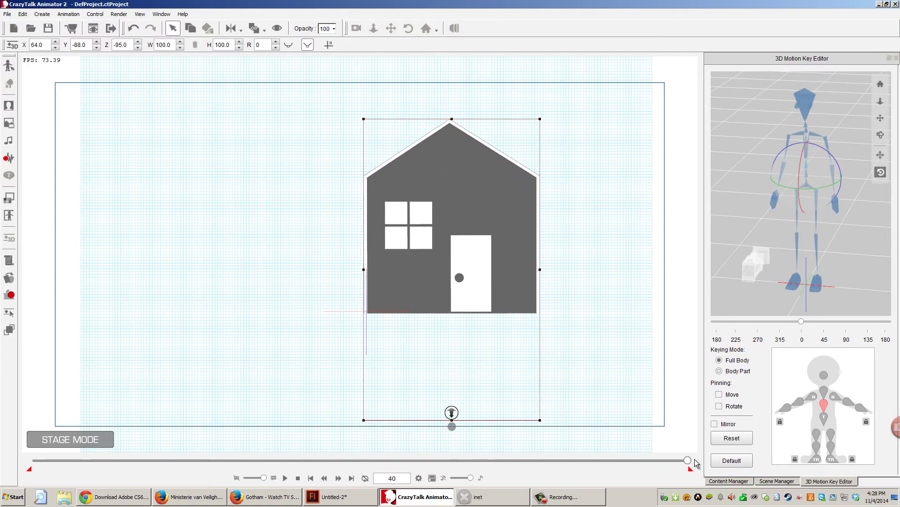
pyautogui.click(311, 477)
pyautogui.click(287, 478)
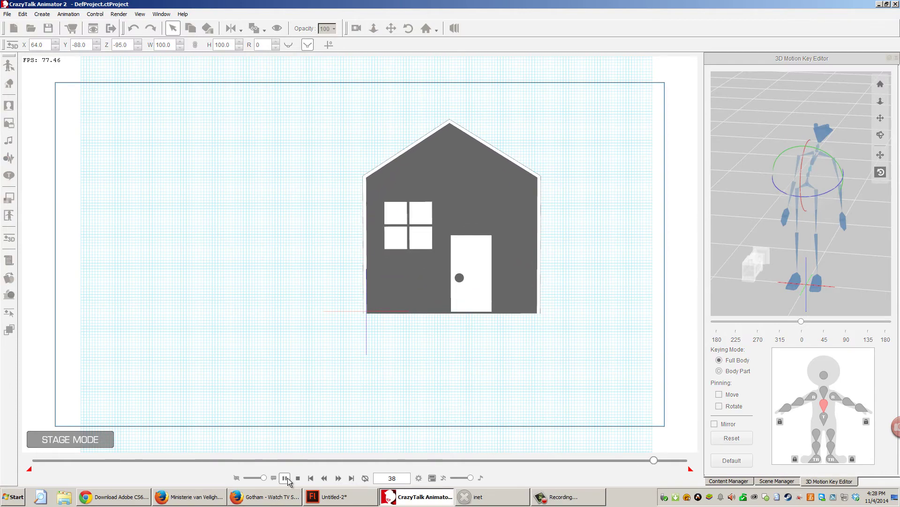
pyautogui.click(286, 477)
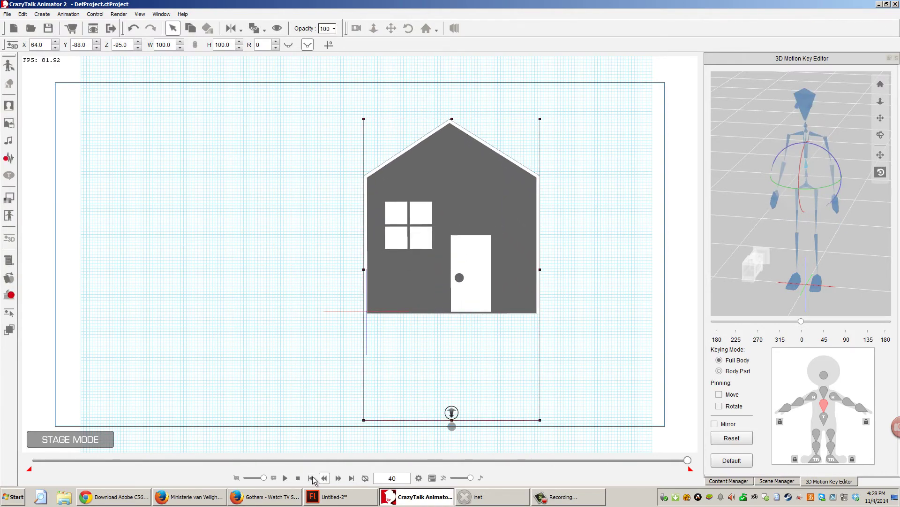
pyautogui.click(298, 477)
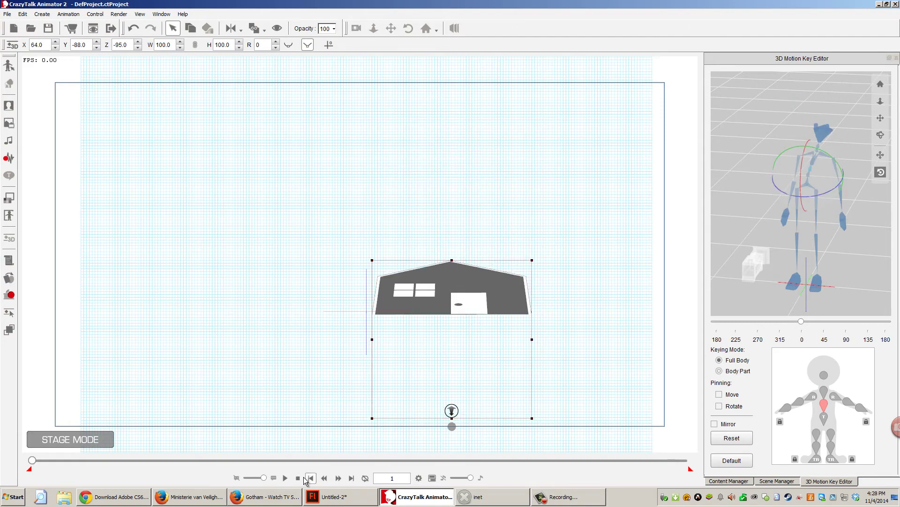
pyautogui.click(284, 477)
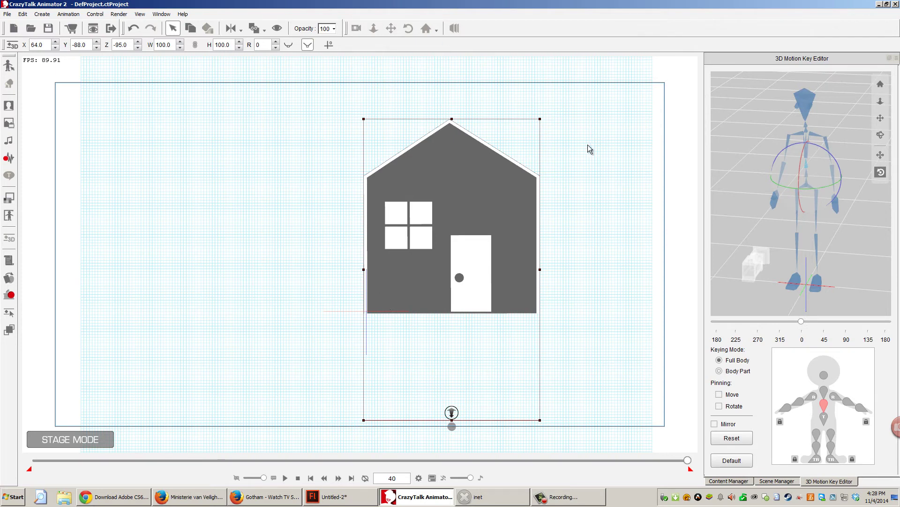
# Place the duplicate house Dummy(0) left of the original and push it back to depth -896.
pyautogui.click(494, 263)
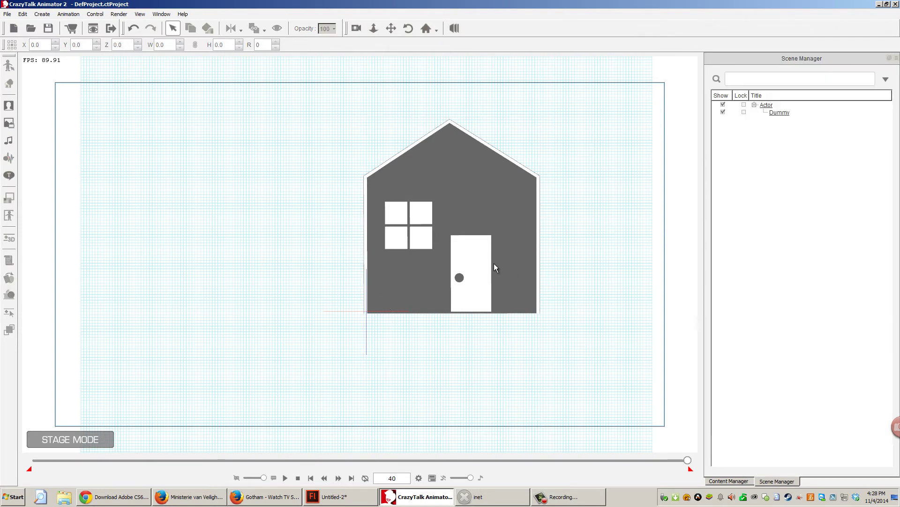
pyautogui.click(494, 264)
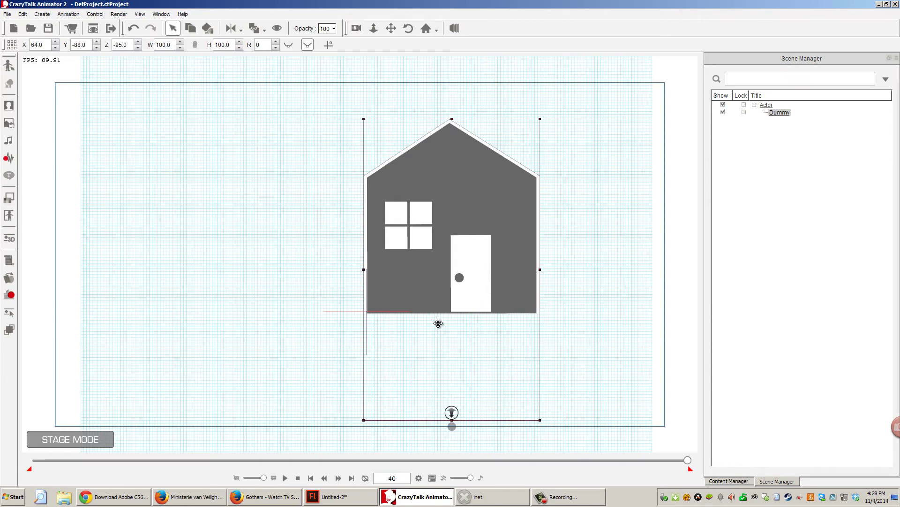
pyautogui.click(41, 460)
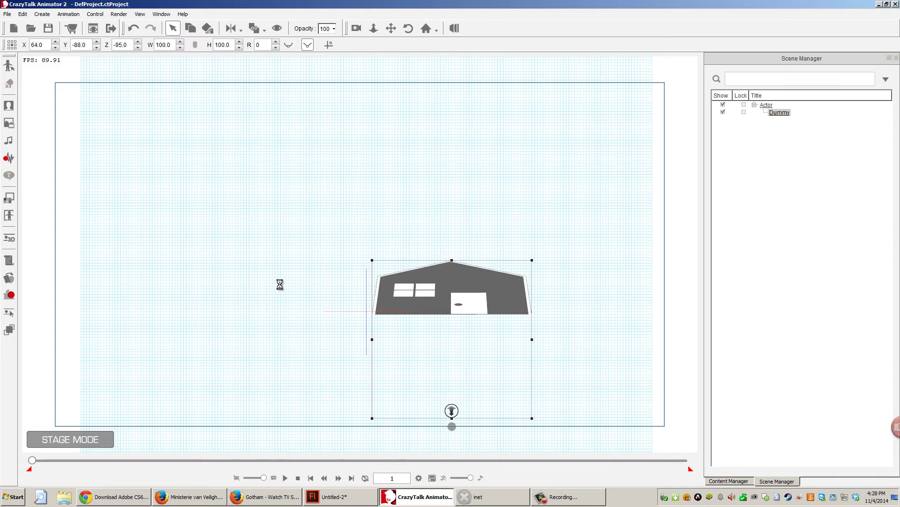
pyautogui.moveTo(280, 283)
pyautogui.mouseDown()
pyautogui.moveTo(263, 283)
pyautogui.moveTo(270, 277)
pyautogui.mouseUp()
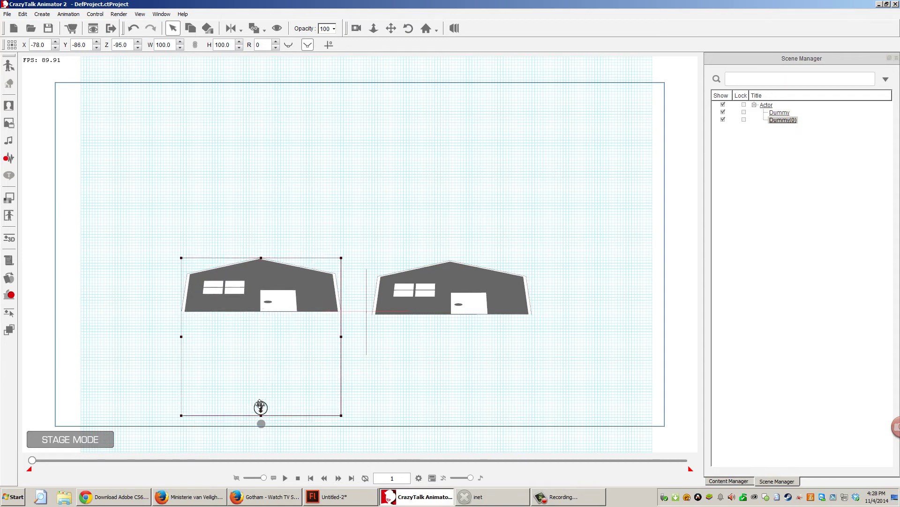
pyautogui.moveTo(261, 405); pyautogui.dragTo(352, 378)
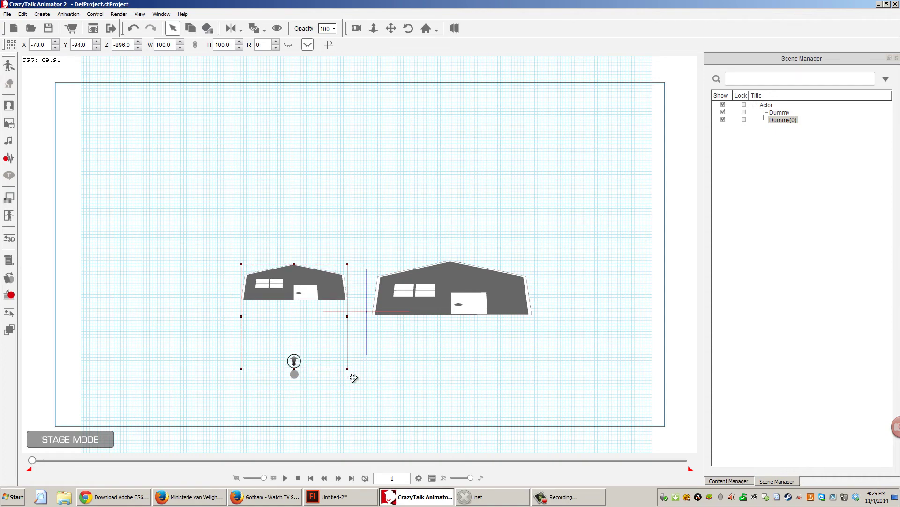
pyautogui.click(427, 477)
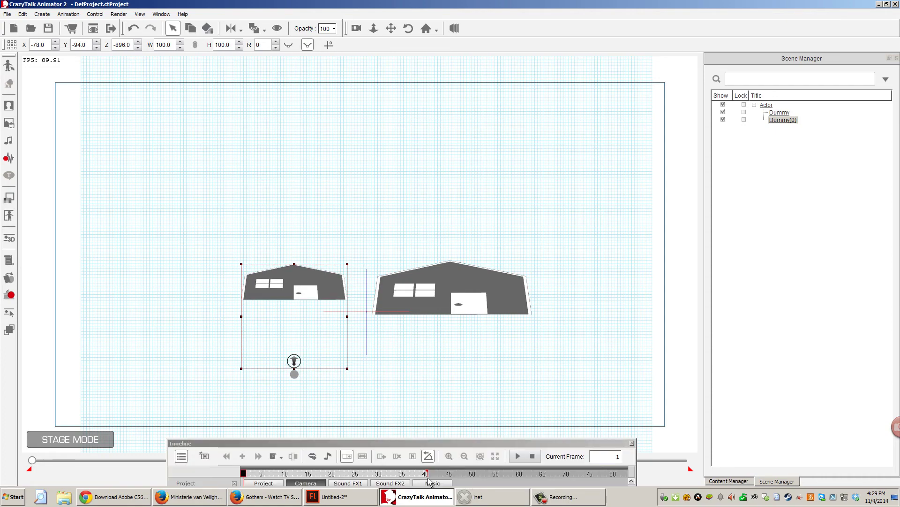
# Expand Dummy(0)'s 3D Motion track and shift its keys from frame 1 to 8 and 27 to 30.
pyautogui.moveTo(440, 444); pyautogui.dragTo(441, 164)
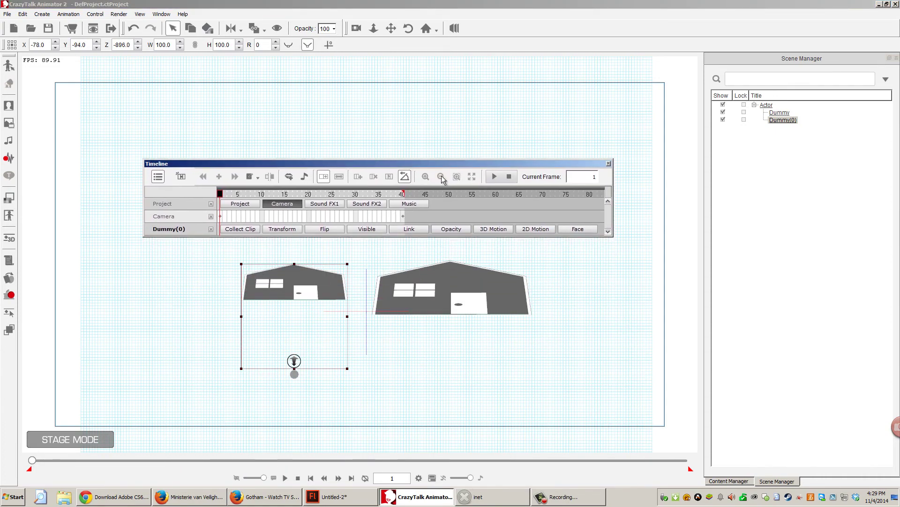
pyautogui.moveTo(610, 235); pyautogui.dragTo(707, 327)
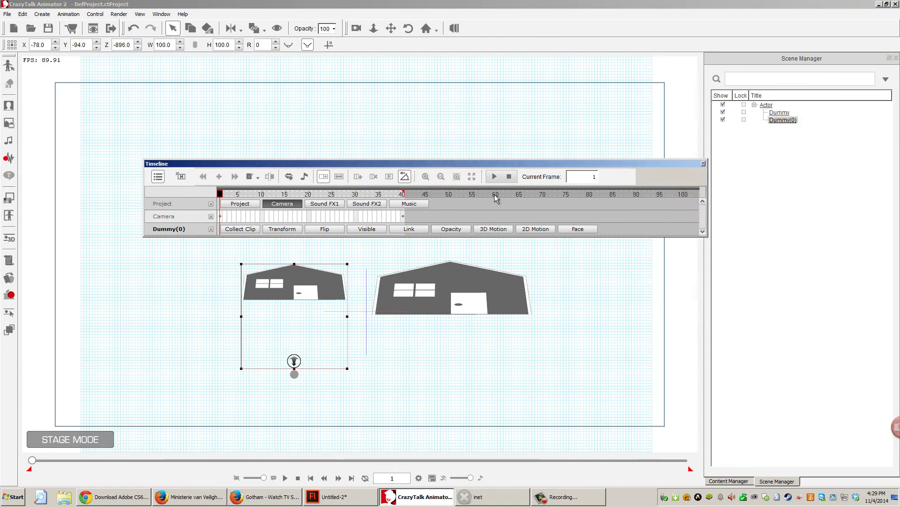
pyautogui.click(492, 229)
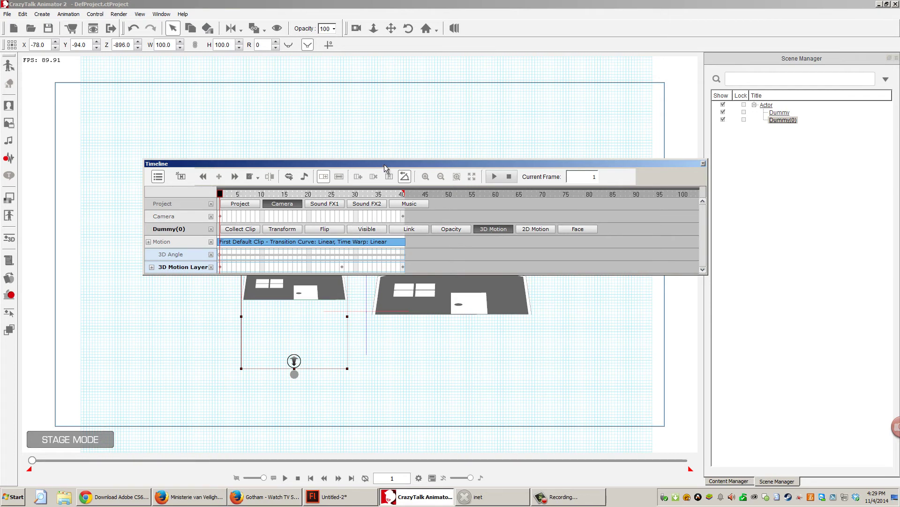
pyautogui.moveTo(384, 164); pyautogui.dragTo(431, 111)
pyautogui.moveTo(266, 215); pyautogui.dragTo(299, 215)
pyautogui.moveTo(388, 215); pyautogui.dragTo(403, 214)
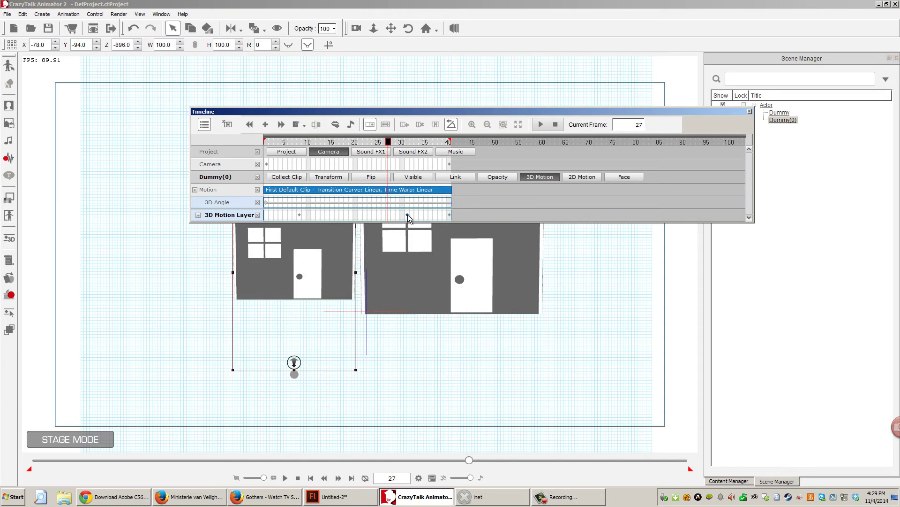
pyautogui.click(415, 215)
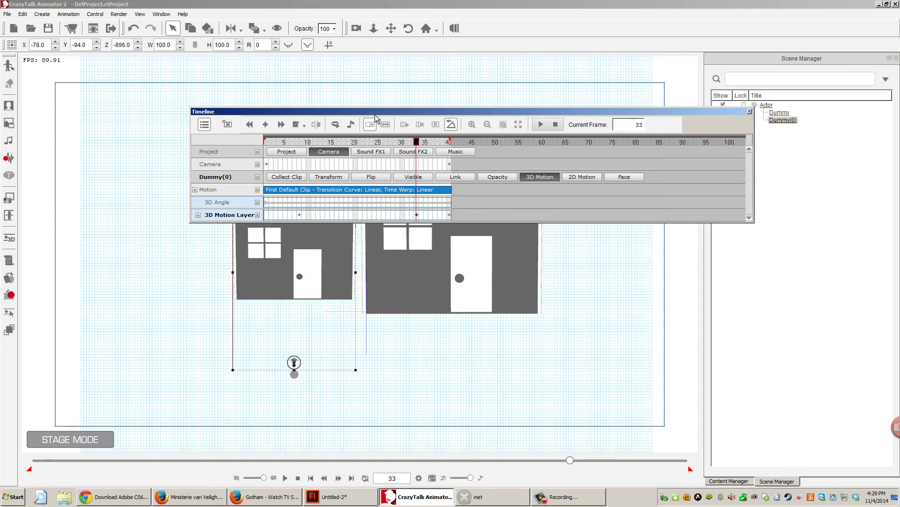
# Move the timeline off the houses, undo an accidental nudge, and return to frame 1.
pyautogui.moveTo(368, 112); pyautogui.dragTo(605, 359)
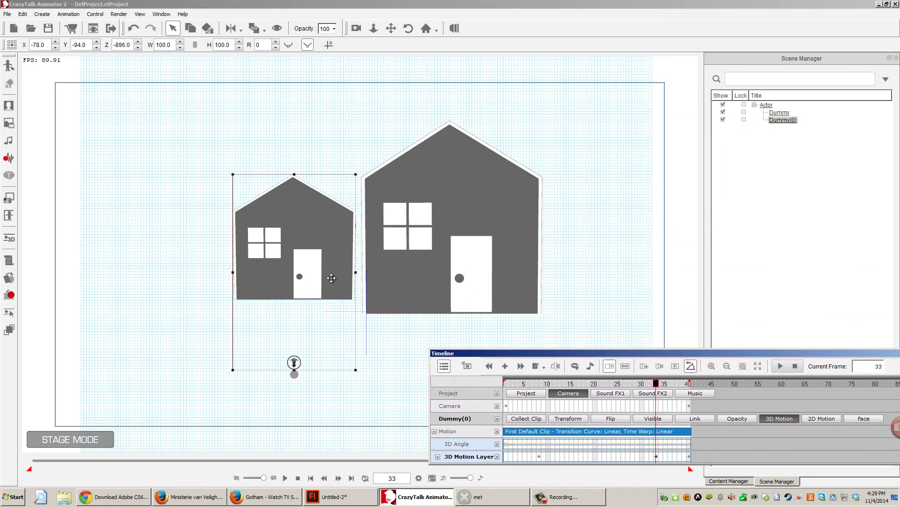
pyautogui.press('Down')
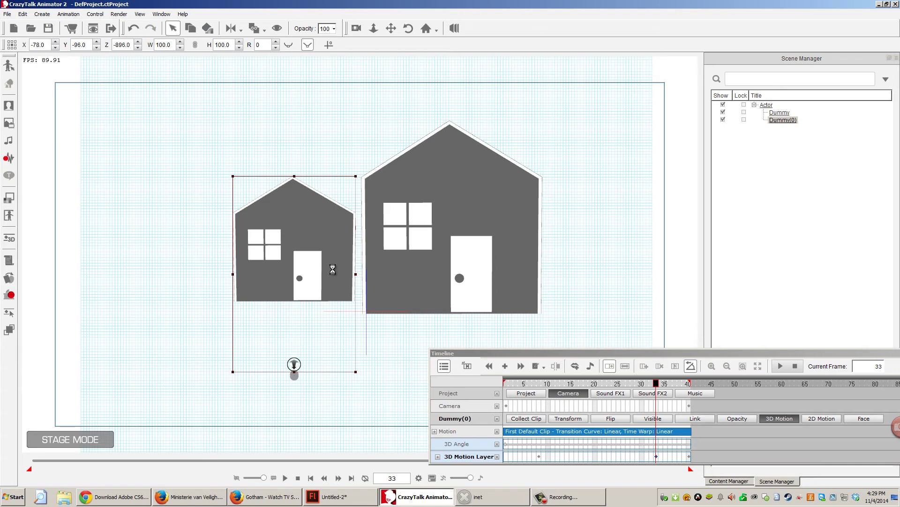
pyautogui.hotkey('ctrl', 'z')
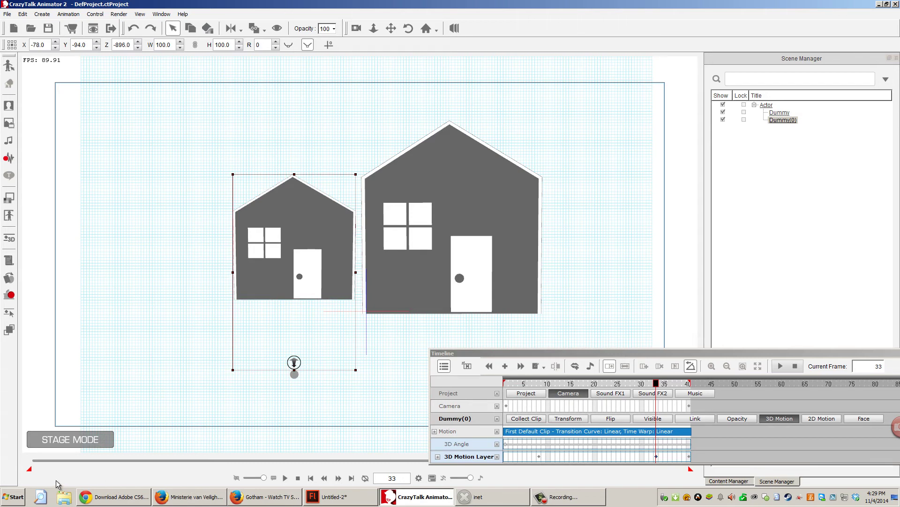
pyautogui.moveTo(44, 460); pyautogui.dragTo(32, 460)
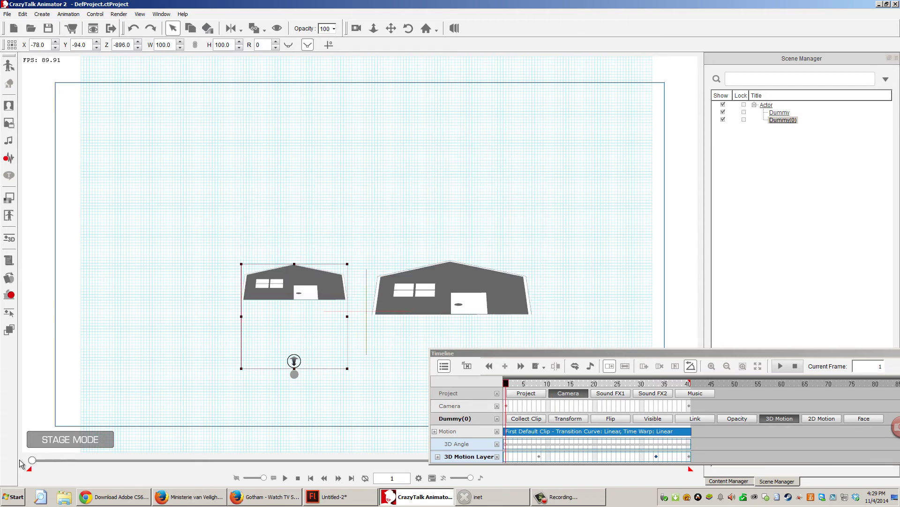
# Move Dummy(0) right to X -34 and reposition the camera with the Move tool.
pyautogui.moveTo(293, 286); pyautogui.dragTo(331, 286)
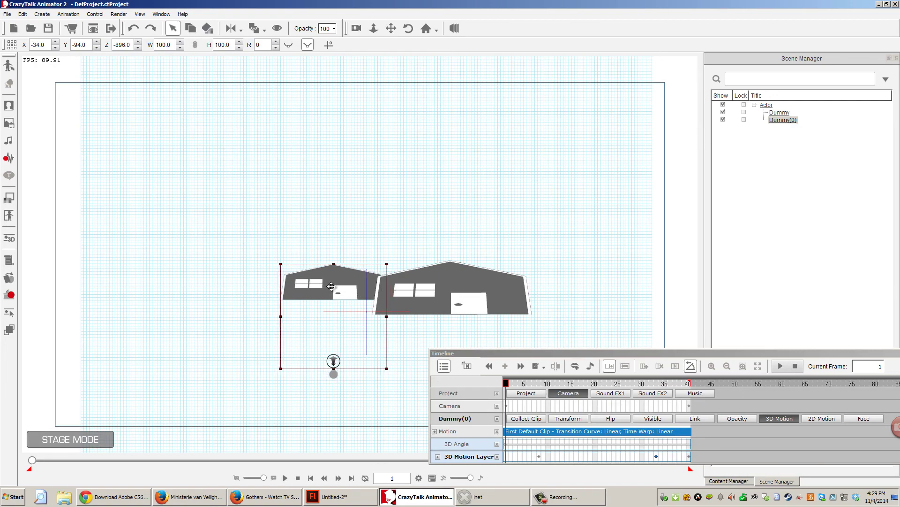
pyautogui.moveTo(471, 353); pyautogui.dragTo(621, 297)
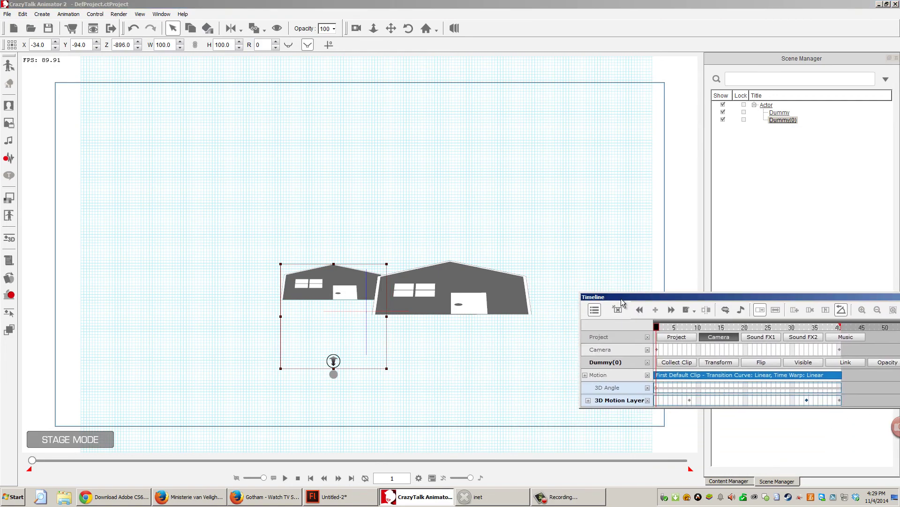
pyautogui.click(316, 463)
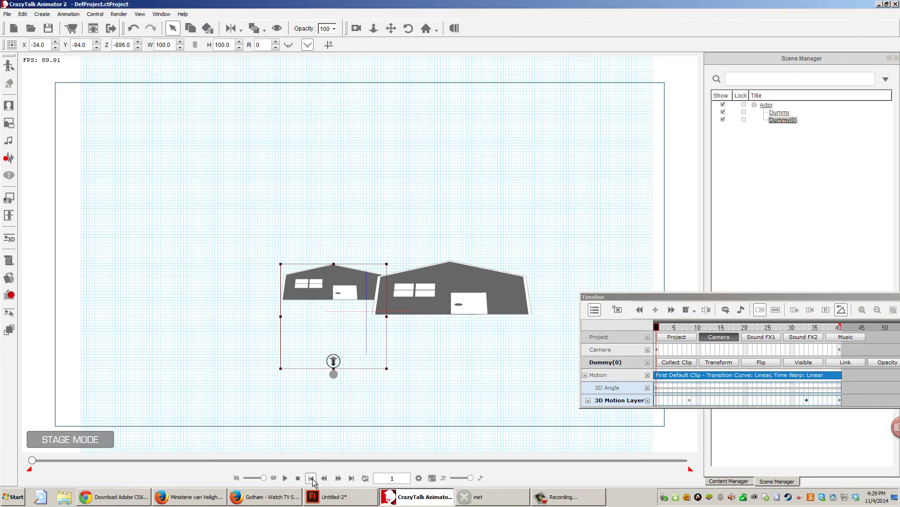
pyautogui.click(358, 30)
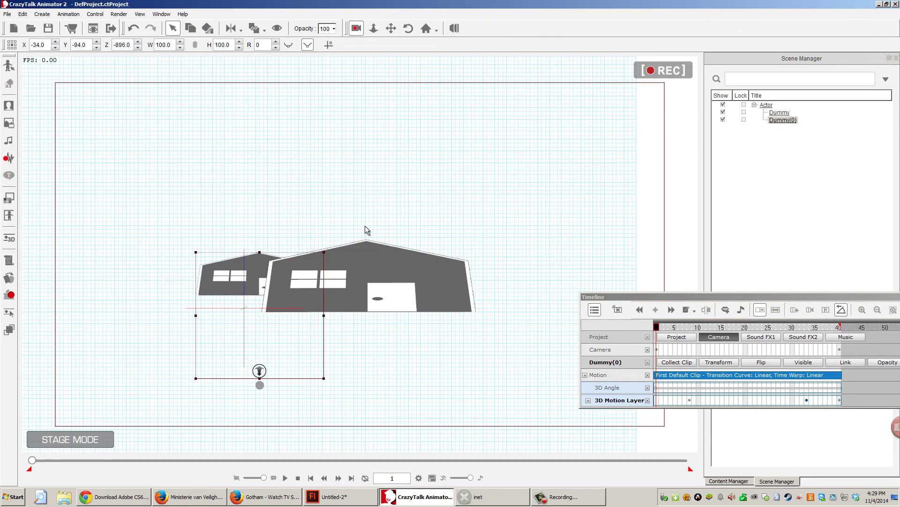
pyautogui.click(390, 29)
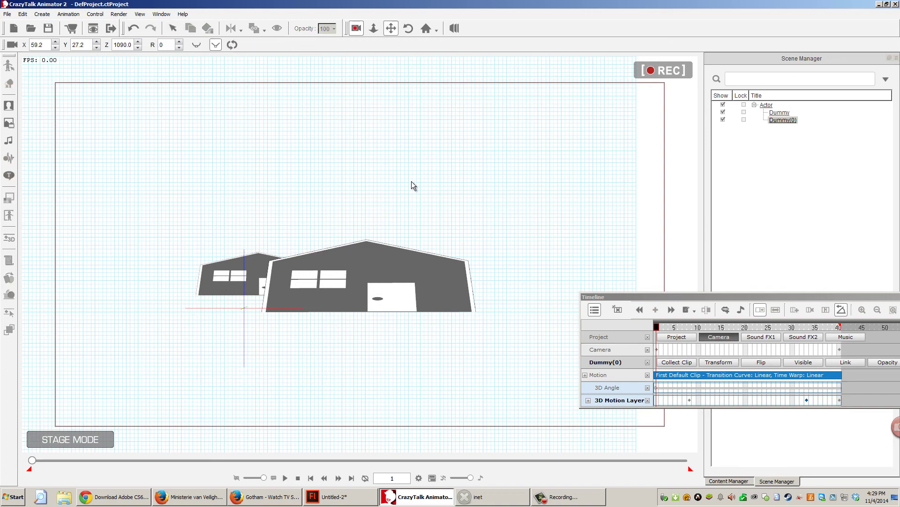